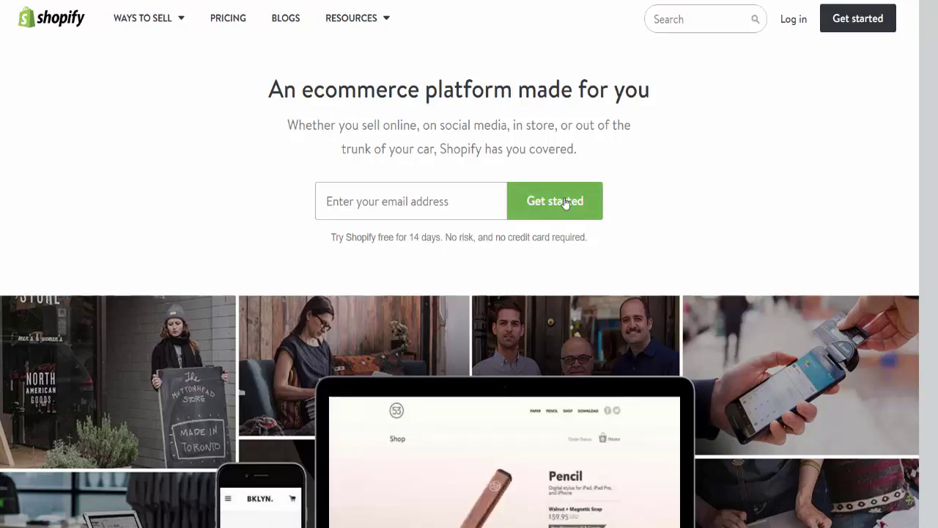
# - Enter the store owner's email address and start the Shopify free trial
pyautogui.click(410, 201)
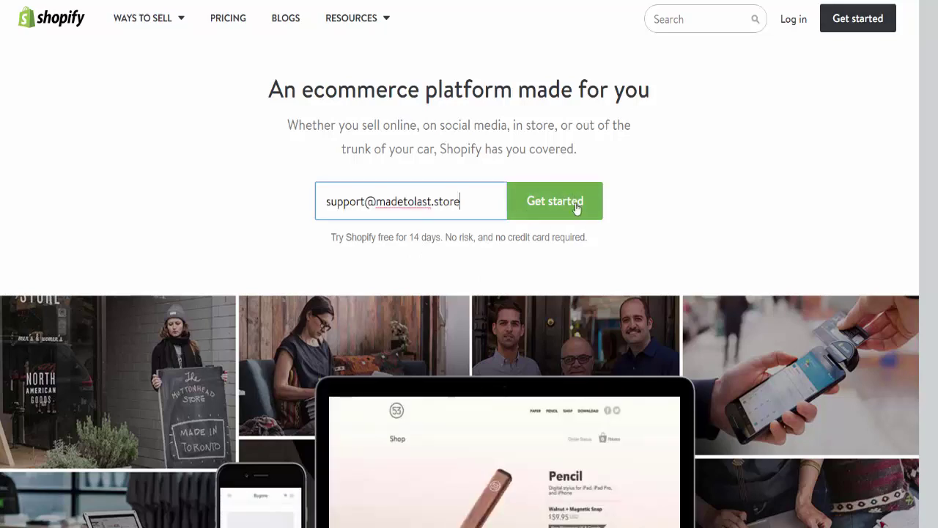
pyautogui.click(577, 209)
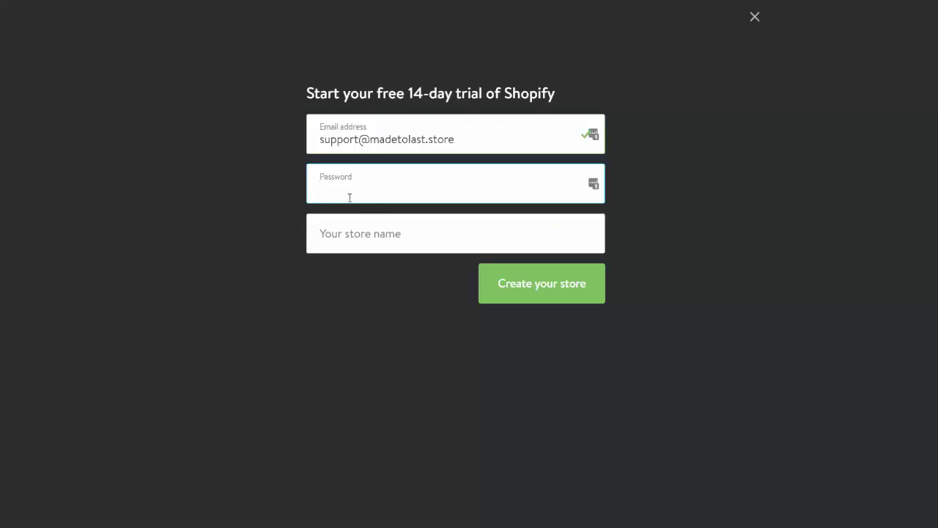
# - Fill in the account password and store name madetolastproducts, then create the store
pyautogui.hotkey('ctrl', 'v')
pyautogui.click(347, 239)
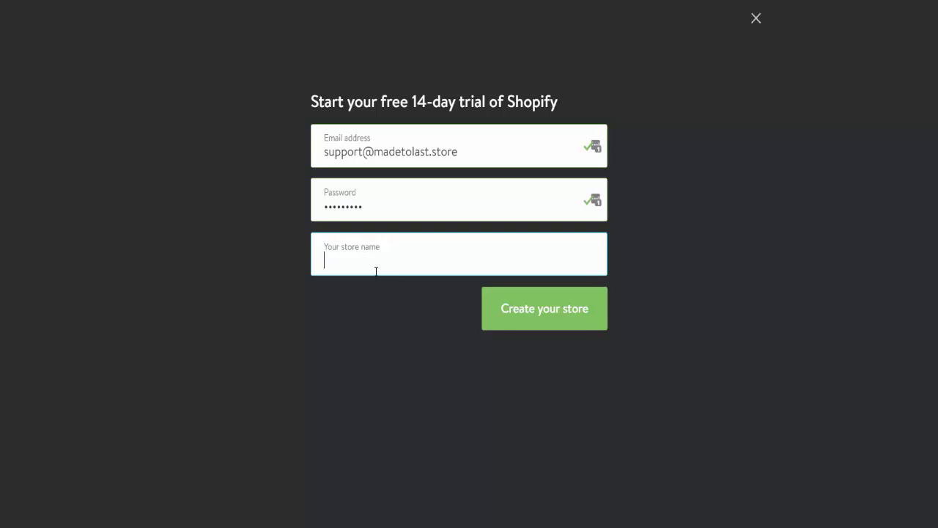
pyautogui.write('madetolastproducts')
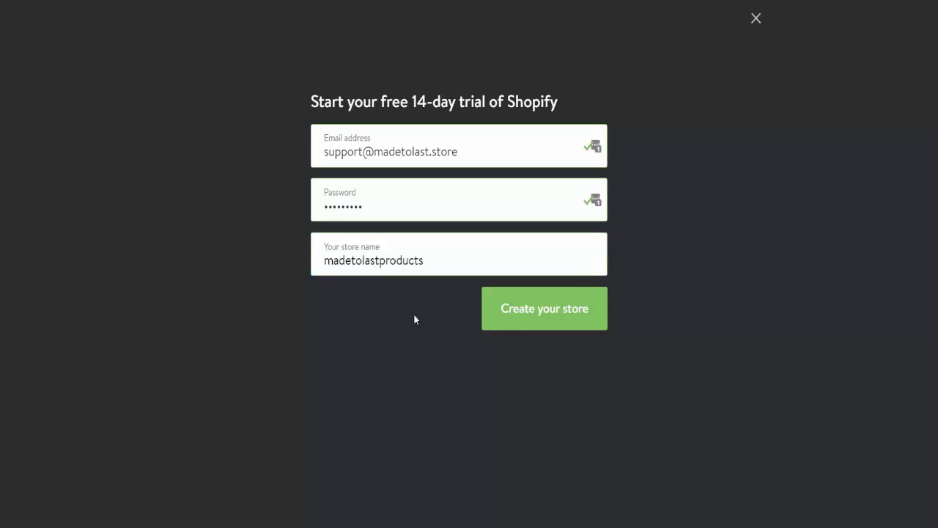
pyautogui.click(538, 312)
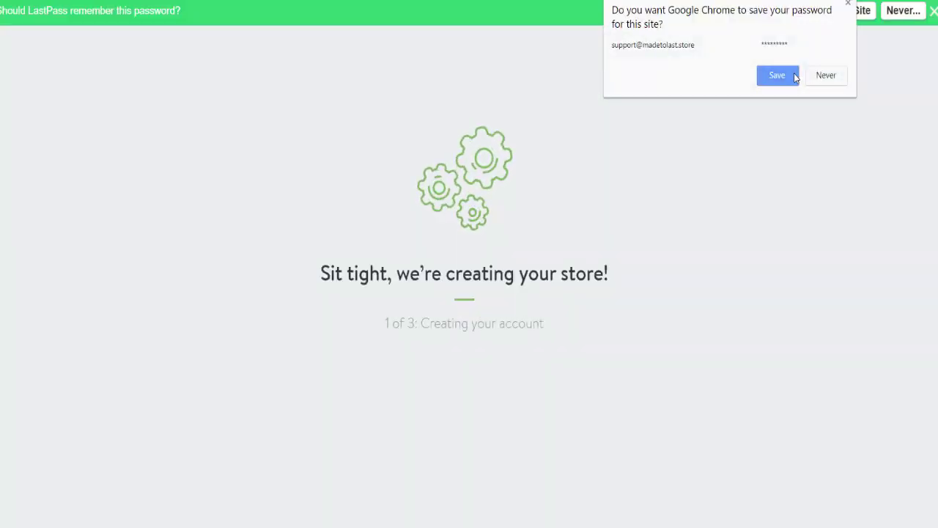
# - Save the password in Chrome and finish the setup questions to reach the store's admin home
pyautogui.click(794, 73)
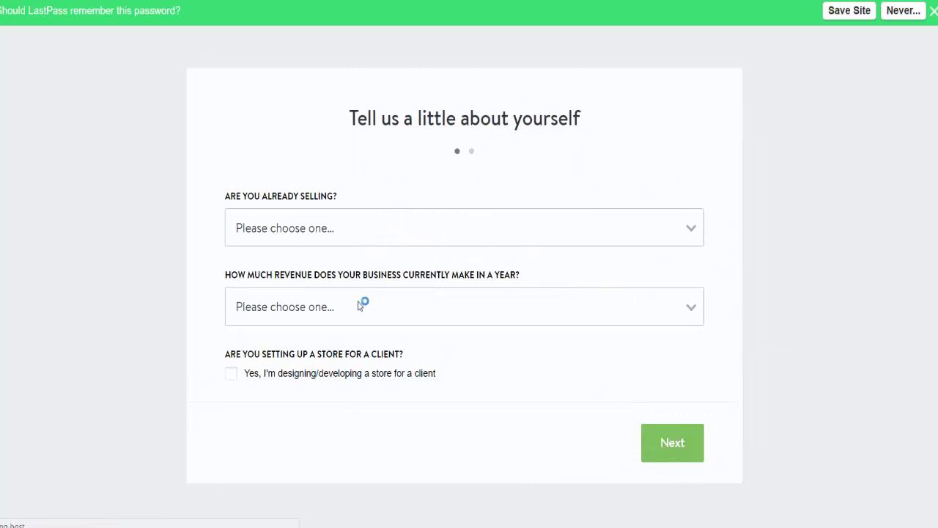
pyautogui.scroll(-2, 361, 233)
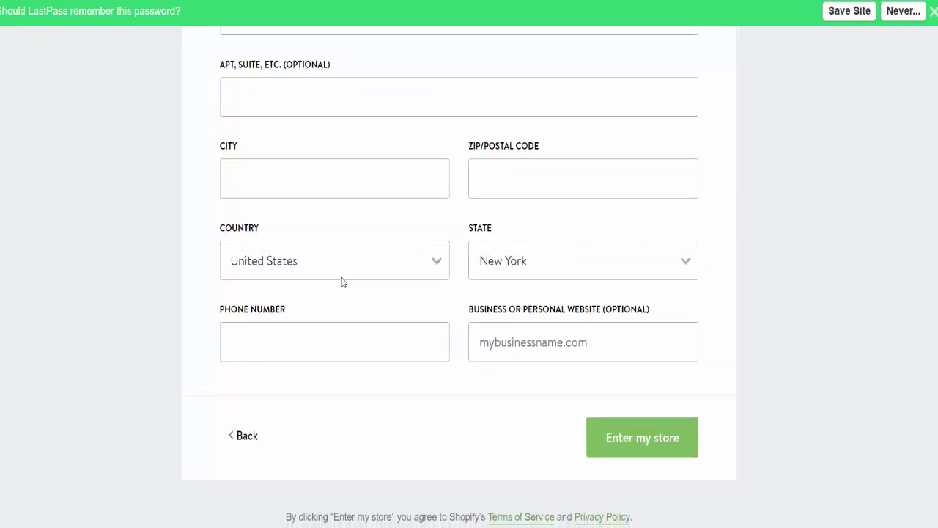
pyautogui.scroll(2, 456, 357)
pyautogui.scroll(2, 456, 357)
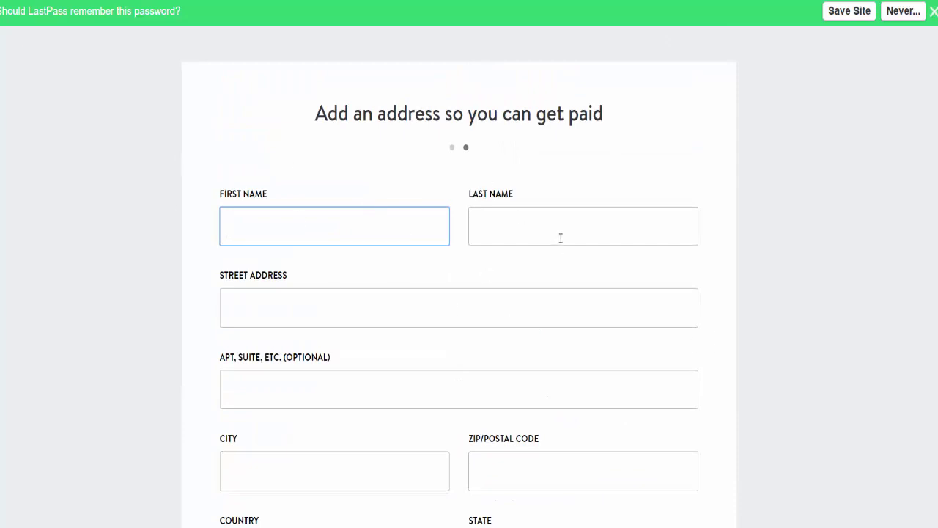
pyautogui.scroll(-1, 560, 237)
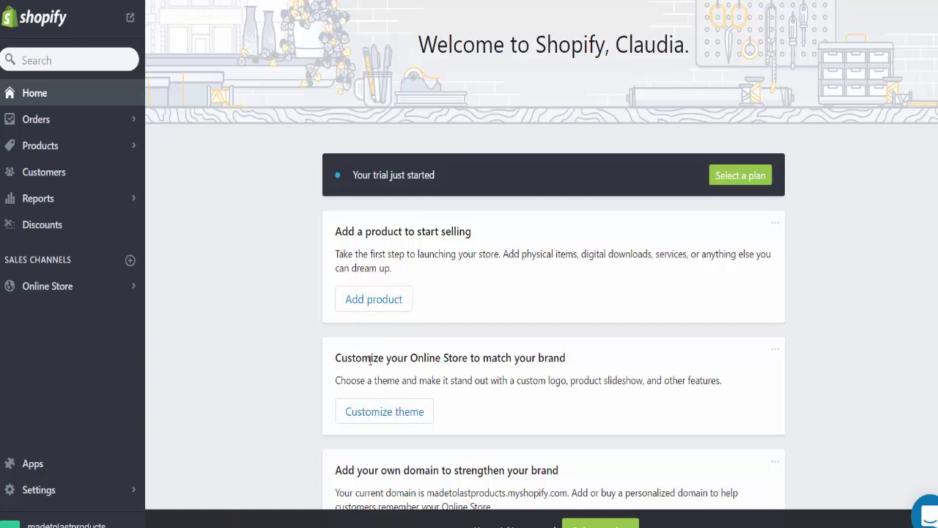
# - Open the store's domain settings from the admin home page
pyautogui.scroll(-1, 476, 378)
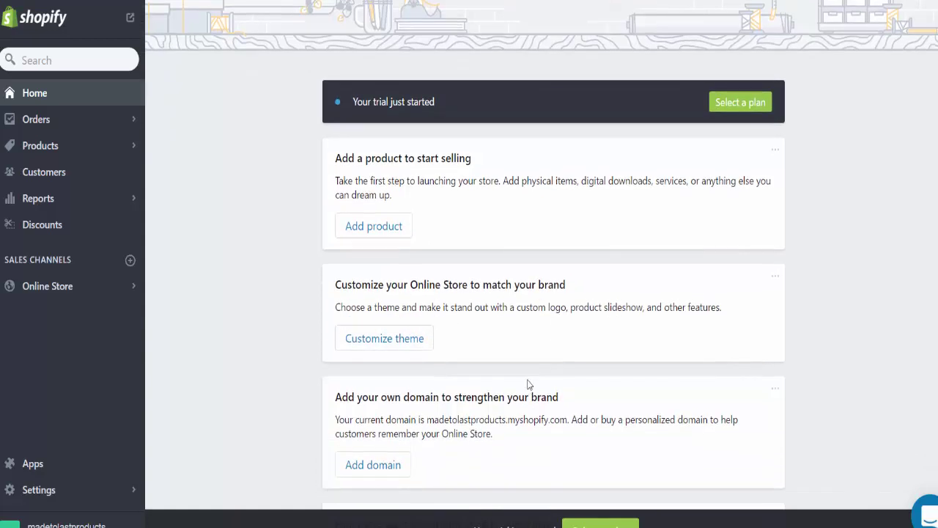
pyautogui.scroll(-1, 391, 391)
pyautogui.click(390, 392)
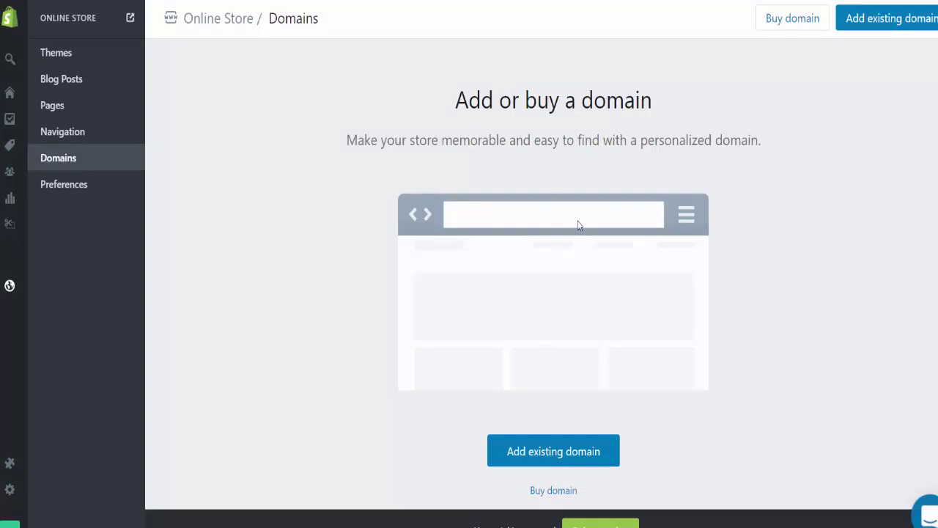
pyautogui.scroll(-2, 578, 225)
pyautogui.scroll(2, 578, 225)
# - Check availability of madetolastproducts.com under Buy domain, with the .biz extension selected
pyautogui.click(568, 489)
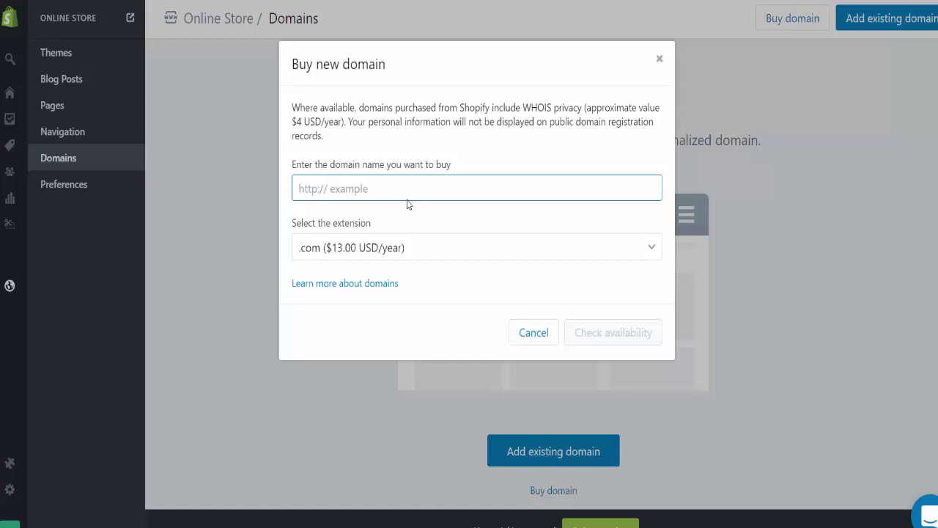
pyautogui.click(356, 255)
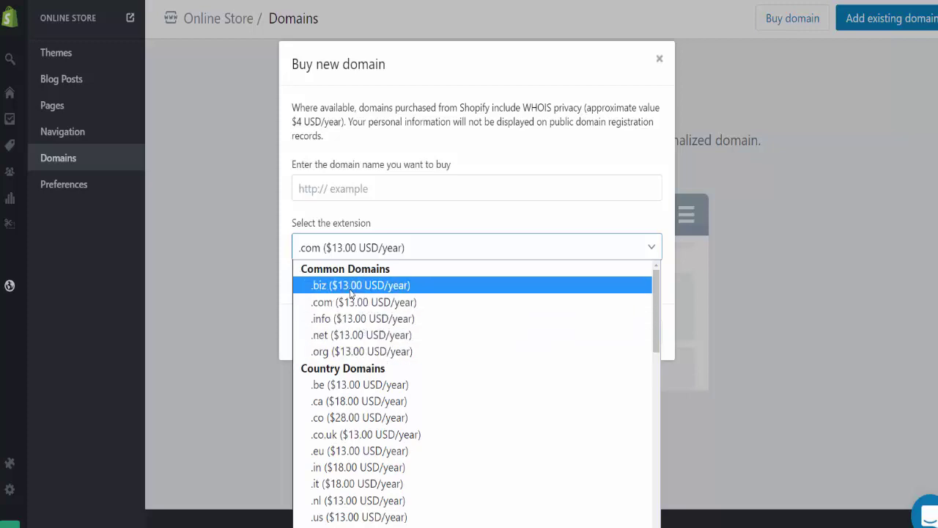
pyautogui.click(350, 293)
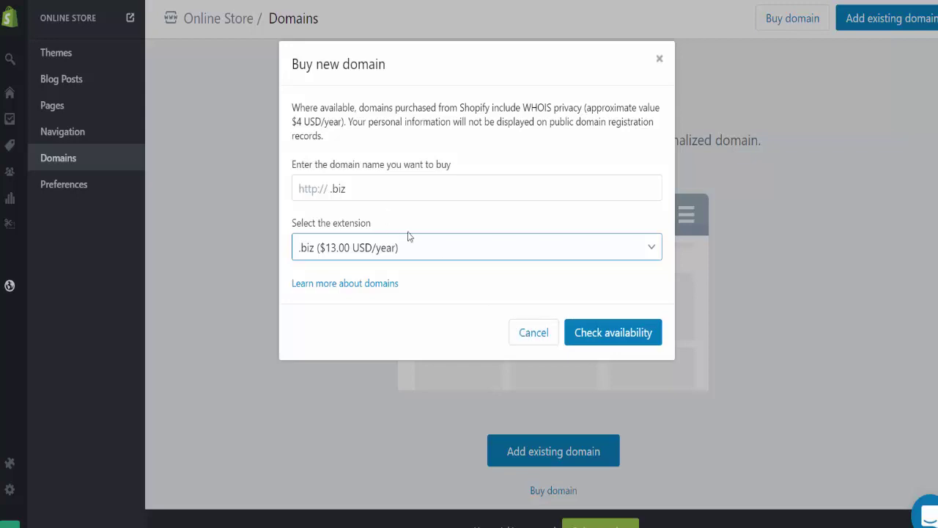
pyautogui.write('madetolastproducts.com')
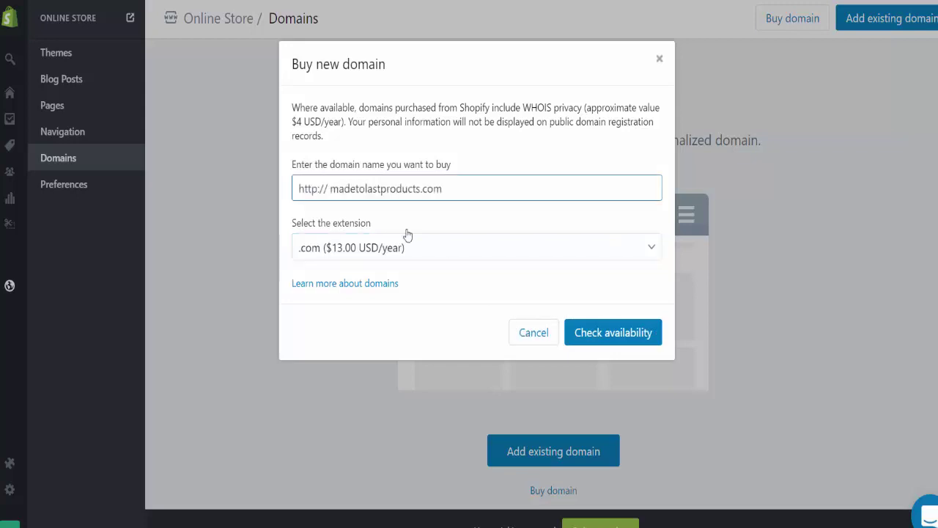
pyautogui.click(619, 340)
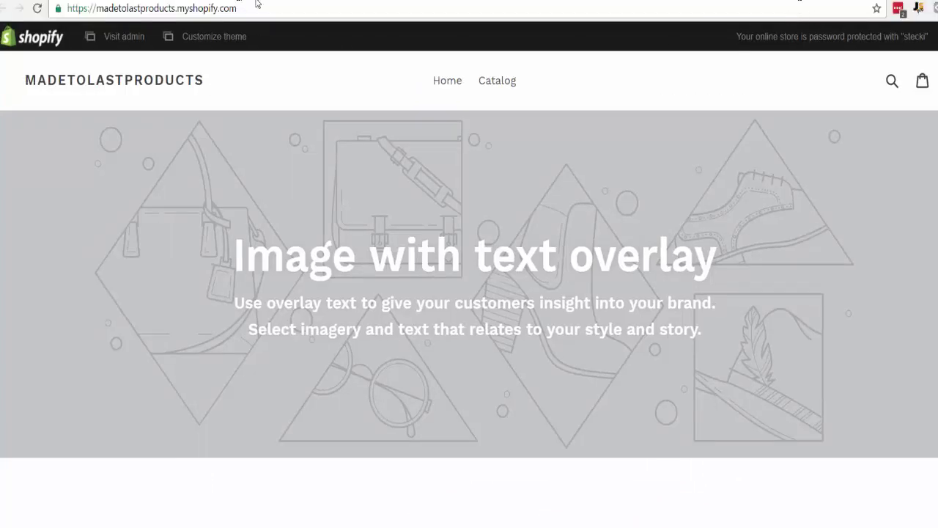
# - Leave the storefront and return to the admin Online Store Domains page
pyautogui.click(254, 4)
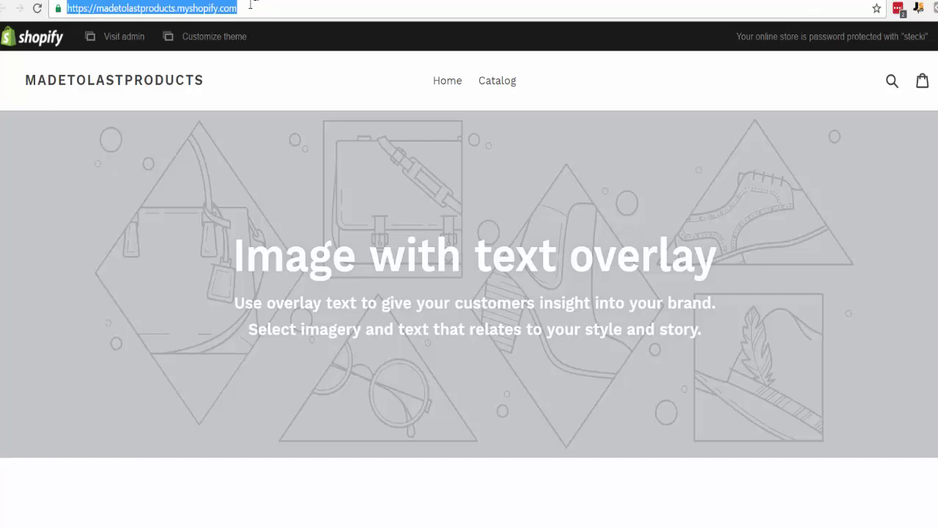
pyautogui.click(123, 9)
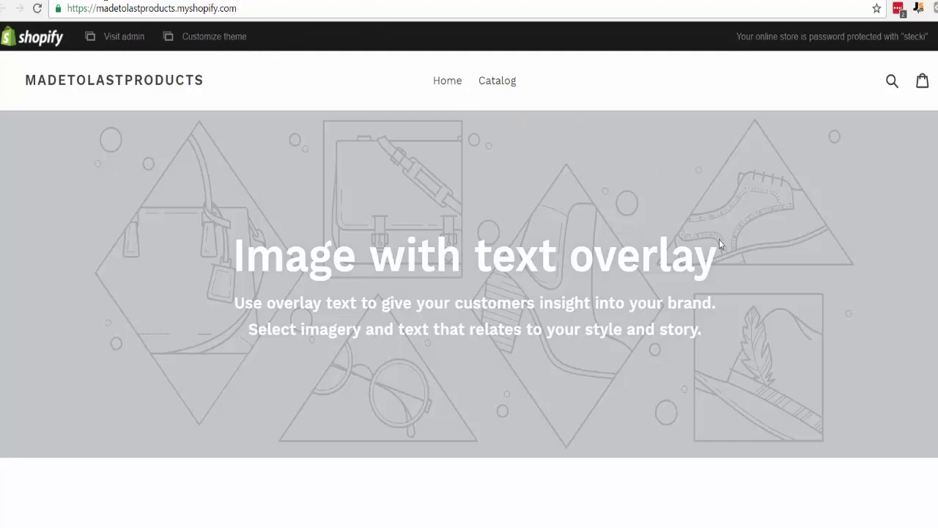
pyautogui.scroll(-1, 619, 321)
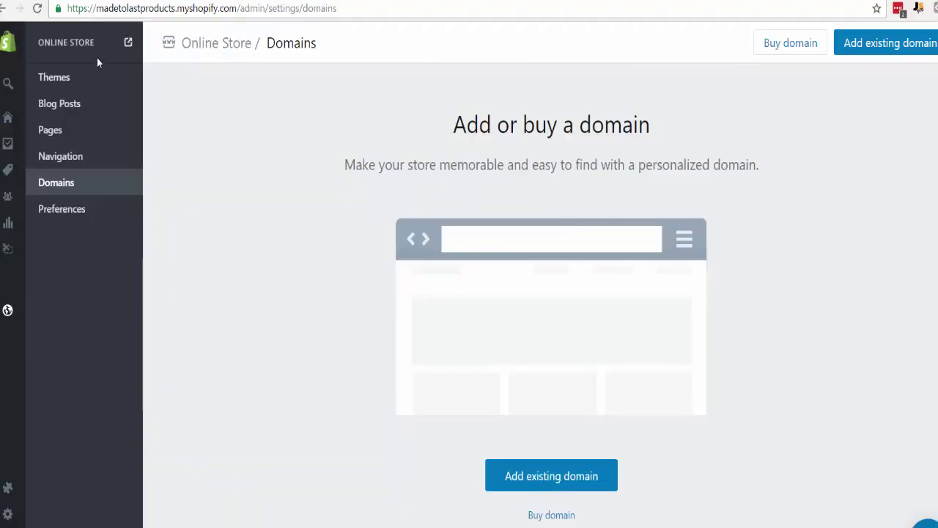
# - Go from Online Store Themes to the Theme Store and highlight the Browse by industry heading
pyautogui.click(66, 82)
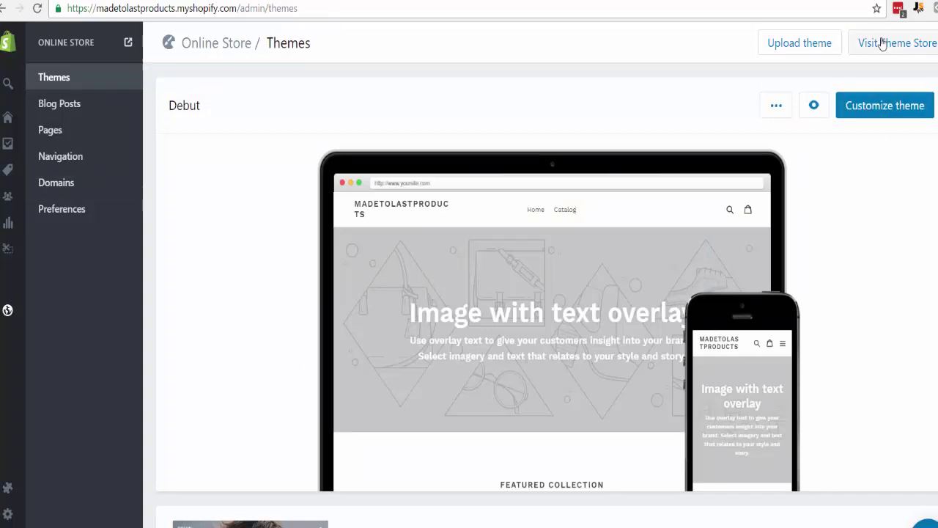
pyautogui.click(883, 43)
pyautogui.scroll(-3, 469, 293)
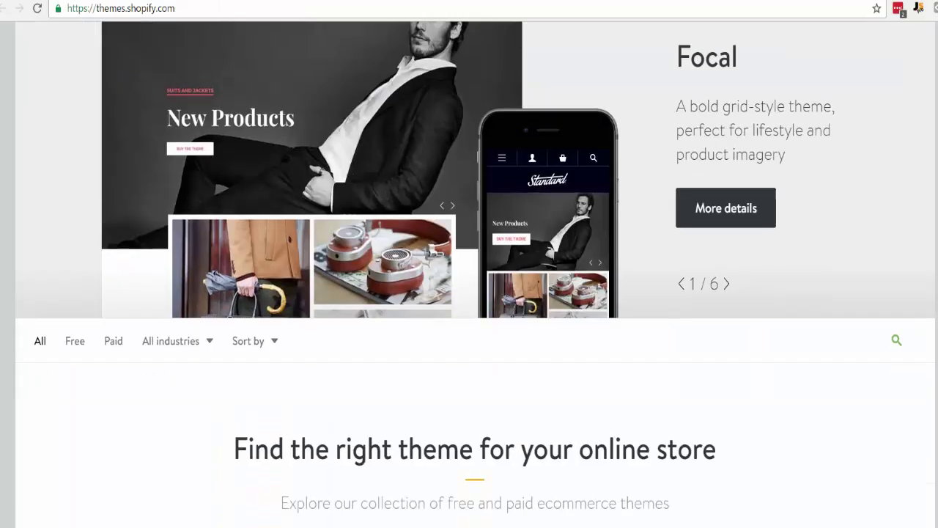
pyautogui.scroll(-5, 469, 293)
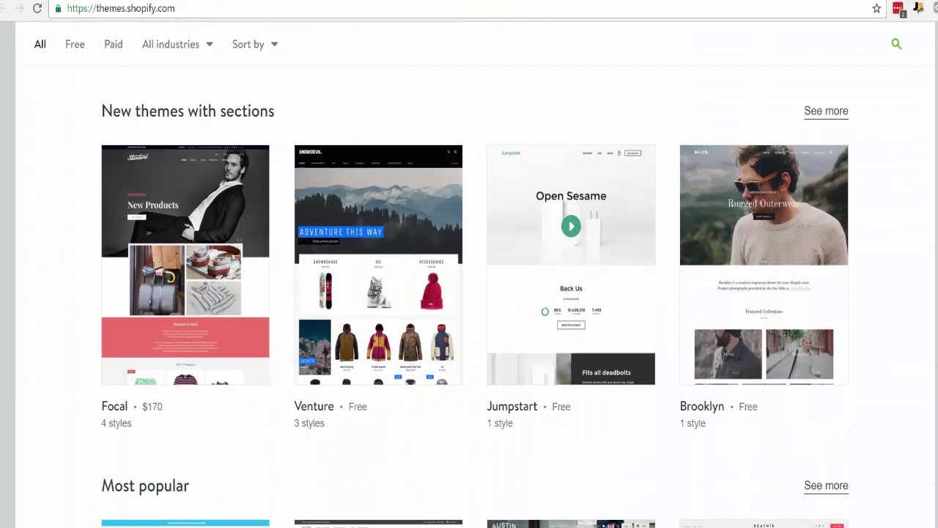
pyautogui.scroll(-1, 469, 293)
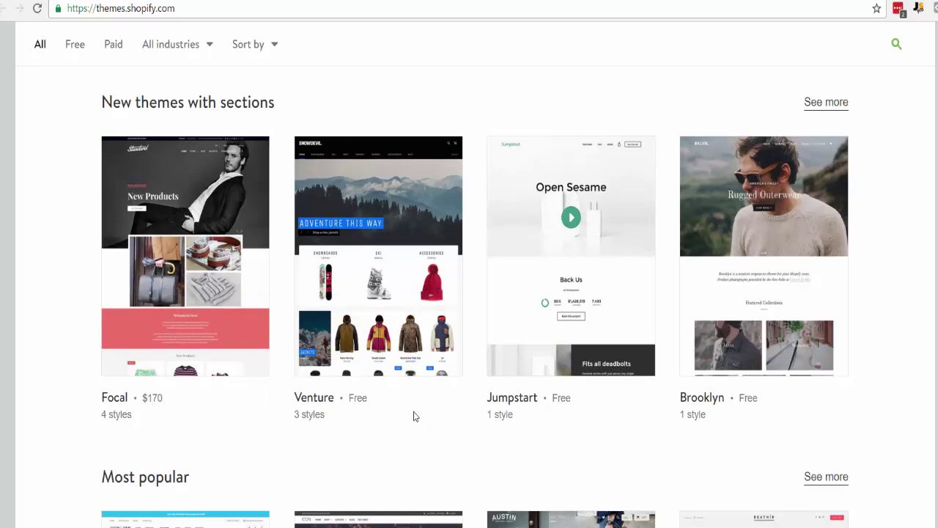
pyautogui.scroll(-7, 370, 414)
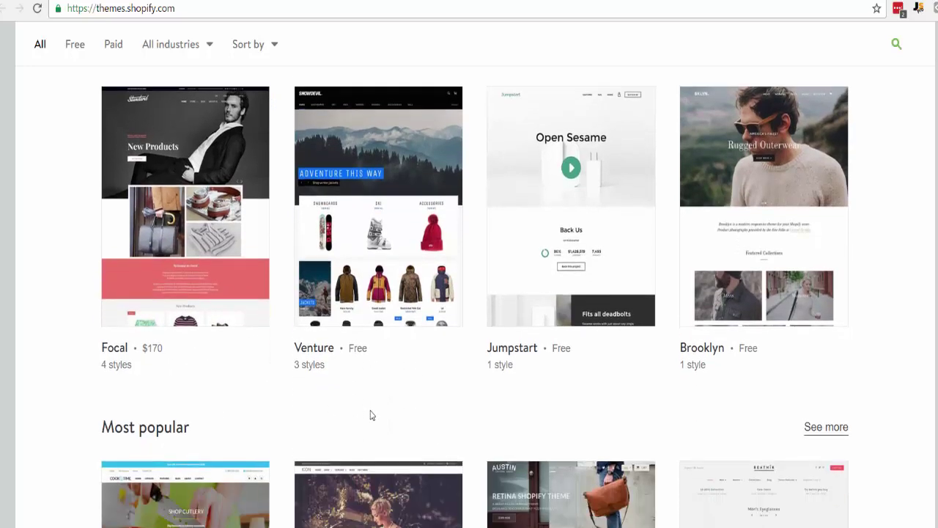
pyautogui.scroll(-10, 370, 415)
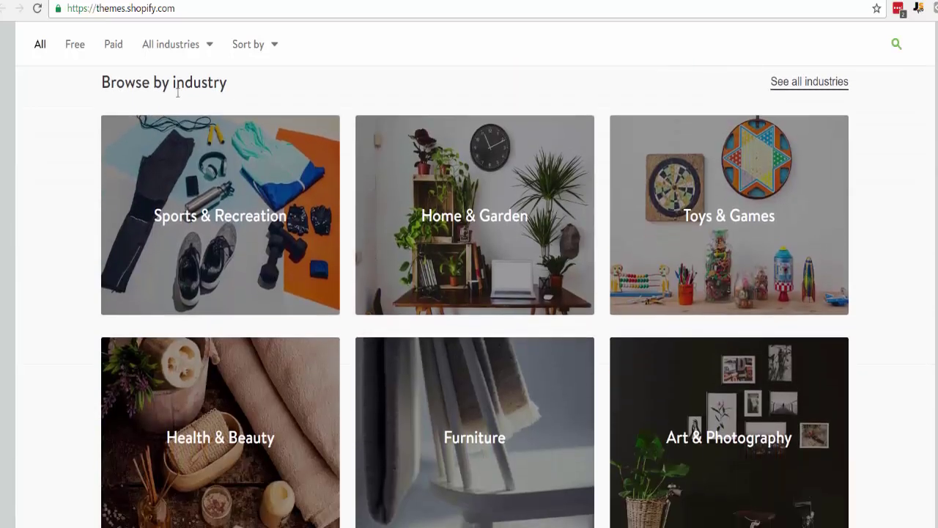
pyautogui.moveTo(227, 82); pyautogui.dragTo(108, 76)
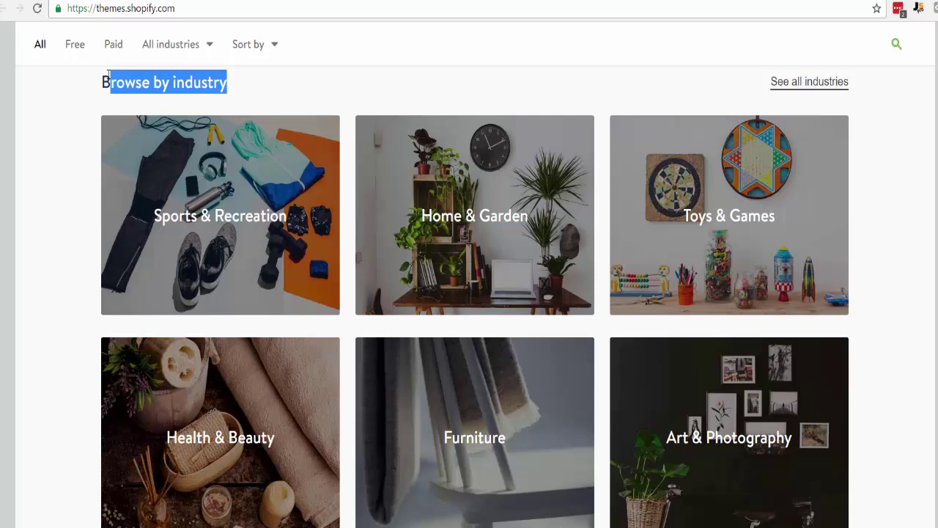
# - Filter the Theme Store to free themes and switch the industry from Health & Beauty to All industries
pyautogui.click(131, 88)
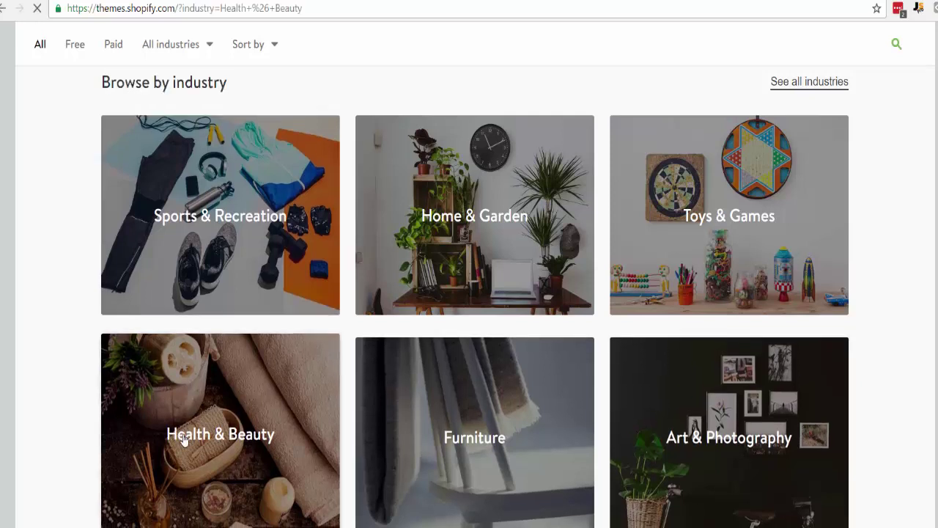
pyautogui.scroll(-5, 271, 420)
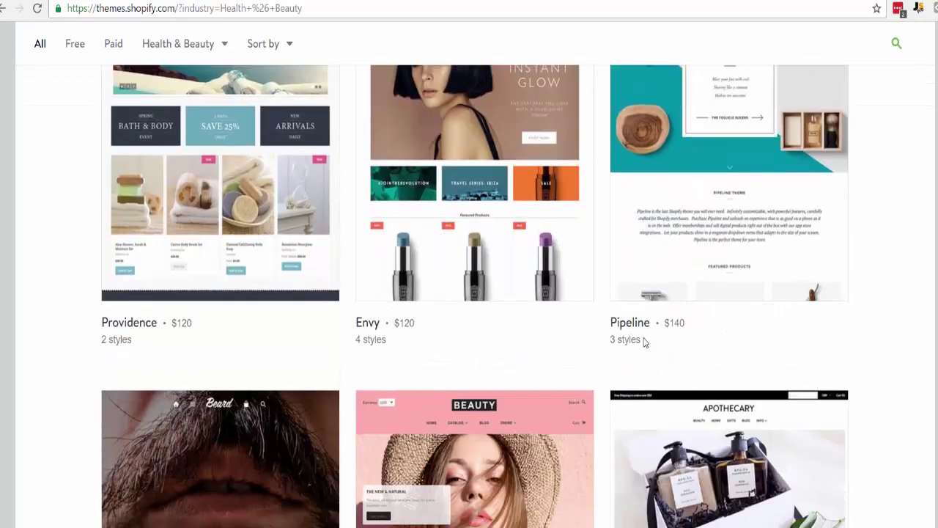
pyautogui.scroll(1, 644, 341)
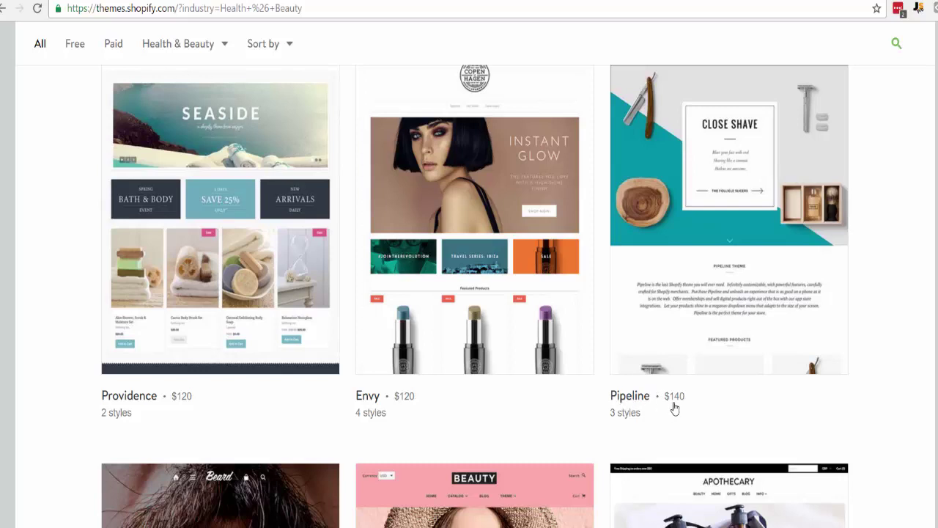
pyautogui.scroll(4, 57, 71)
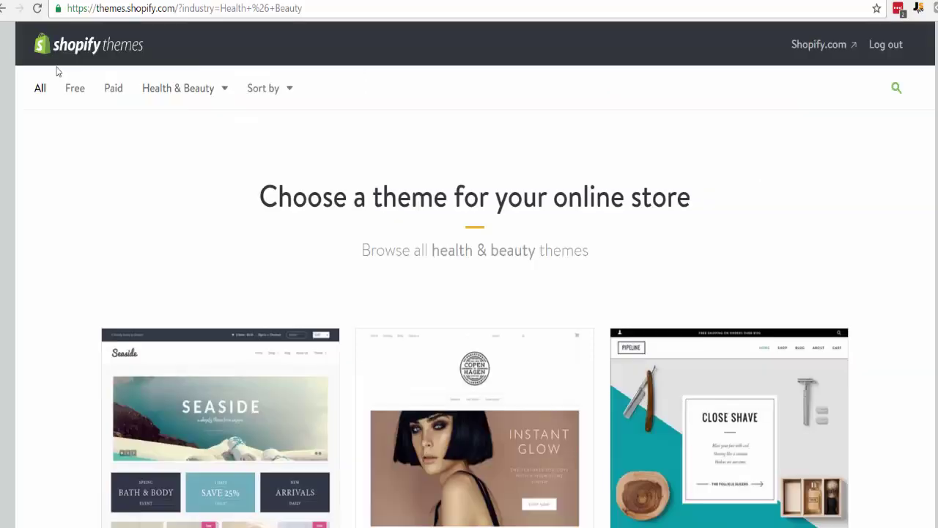
pyautogui.click(74, 90)
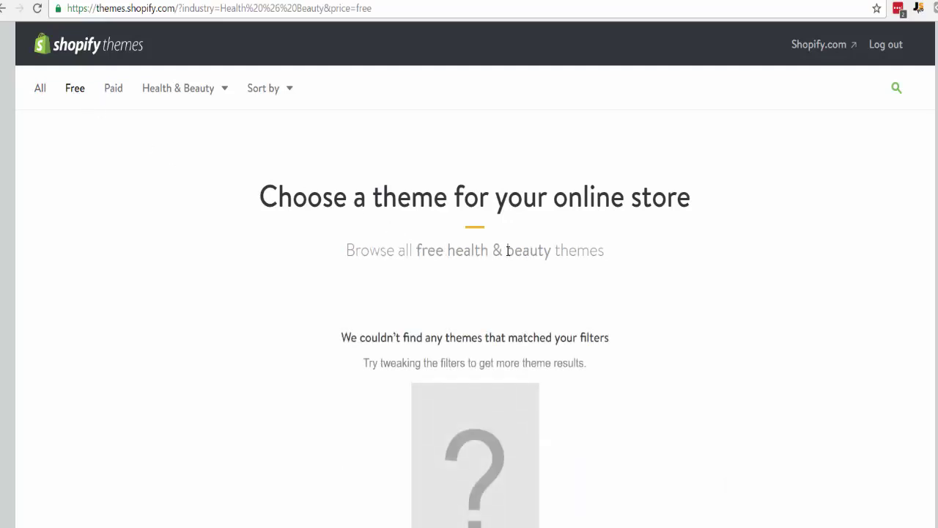
pyautogui.click(220, 89)
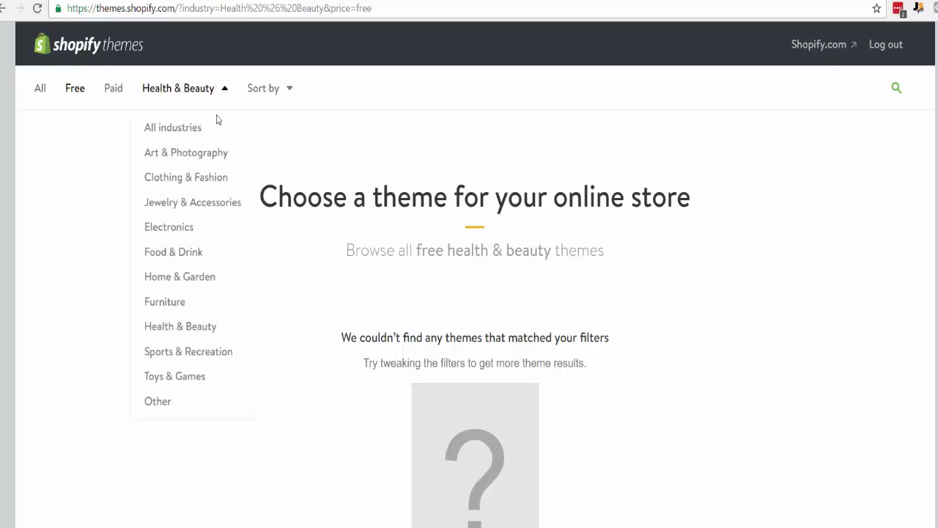
pyautogui.click(205, 129)
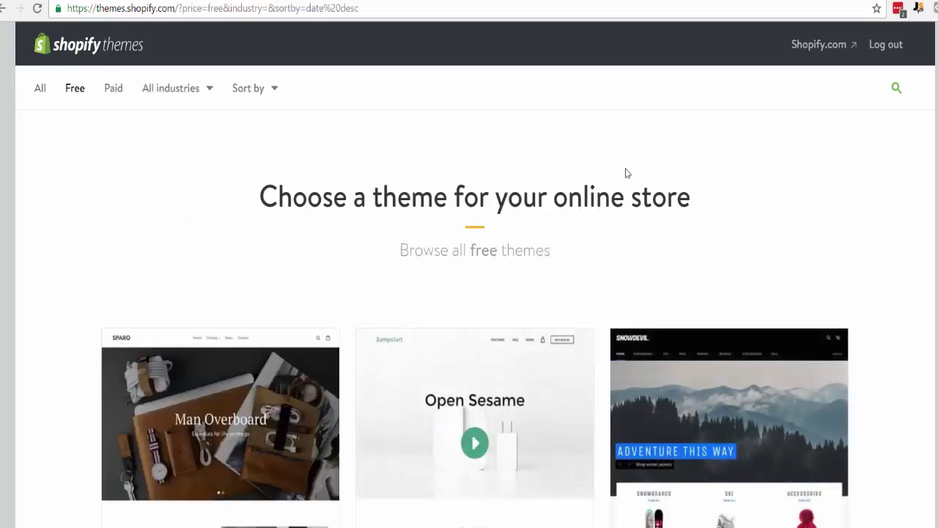
# - Find the Minimal theme in the free themes grid and open its Vintage demo
pyautogui.scroll(-3, 627, 173)
pyautogui.scroll(-4, 625, 173)
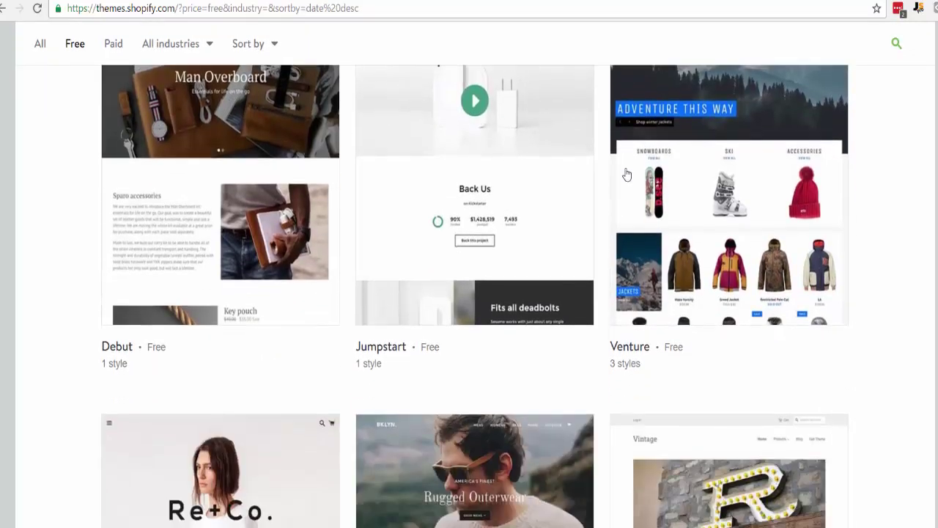
pyautogui.scroll(-2, 625, 173)
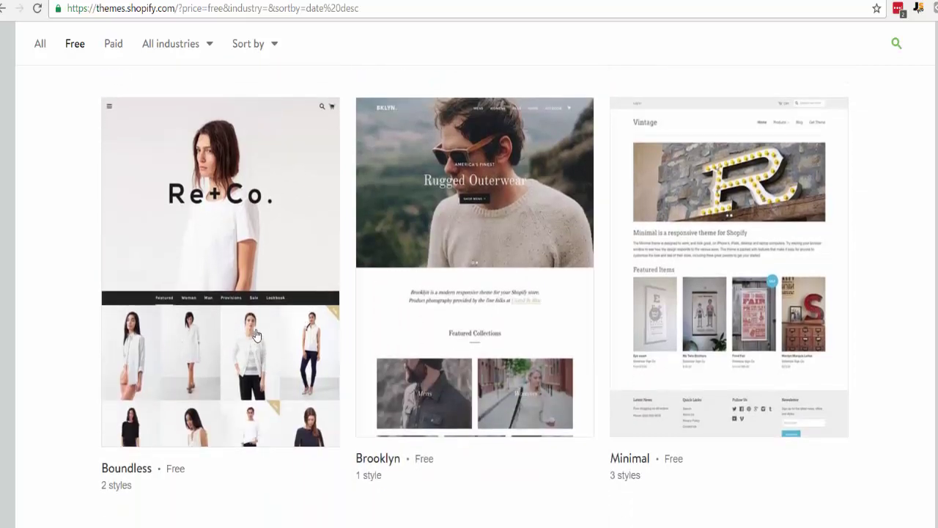
pyautogui.scroll(-2, 256, 335)
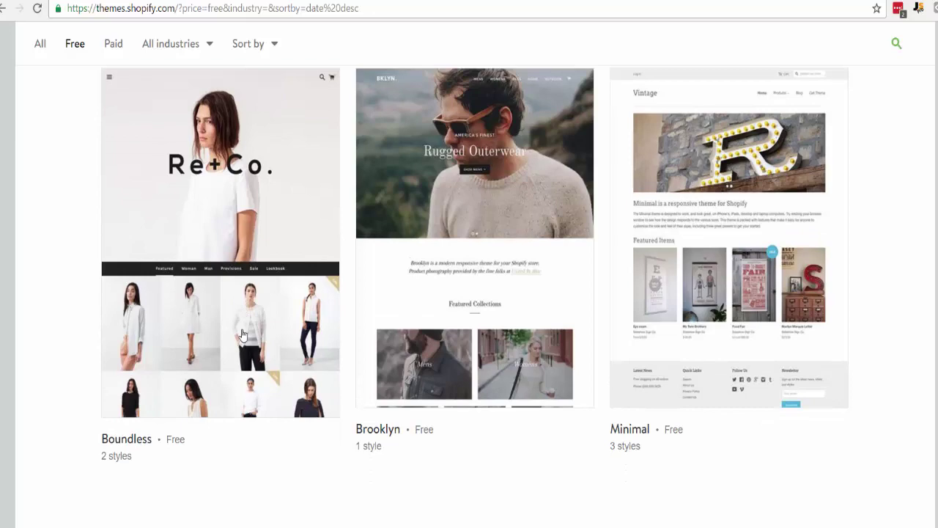
pyautogui.scroll(2, 643, 254)
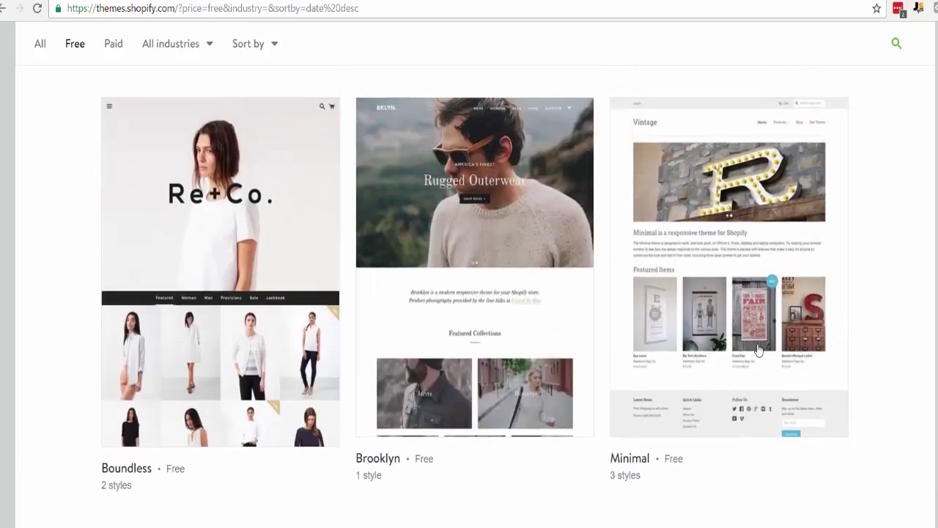
pyautogui.click(758, 354)
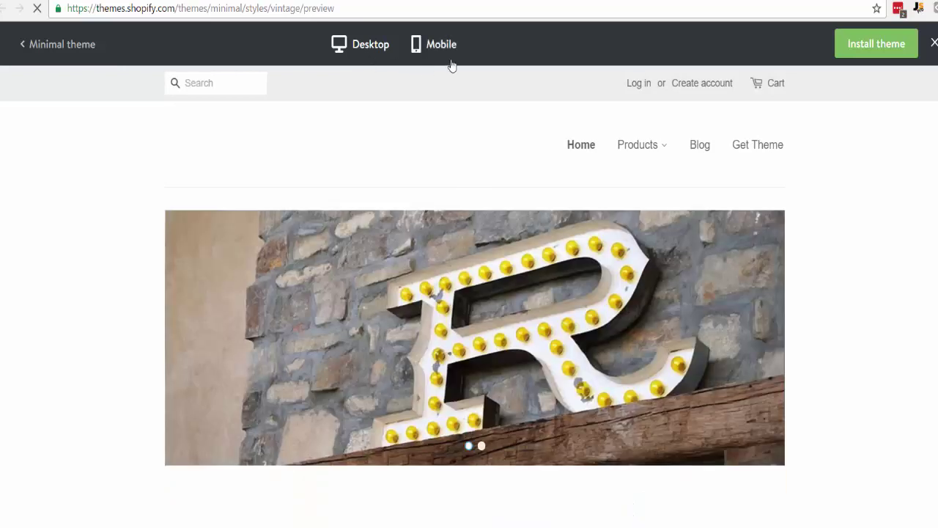
# - Scroll through the Minimal Vintage demo storefront
pyautogui.scroll(-1, 787, 293)
pyautogui.scroll(-5, 787, 293)
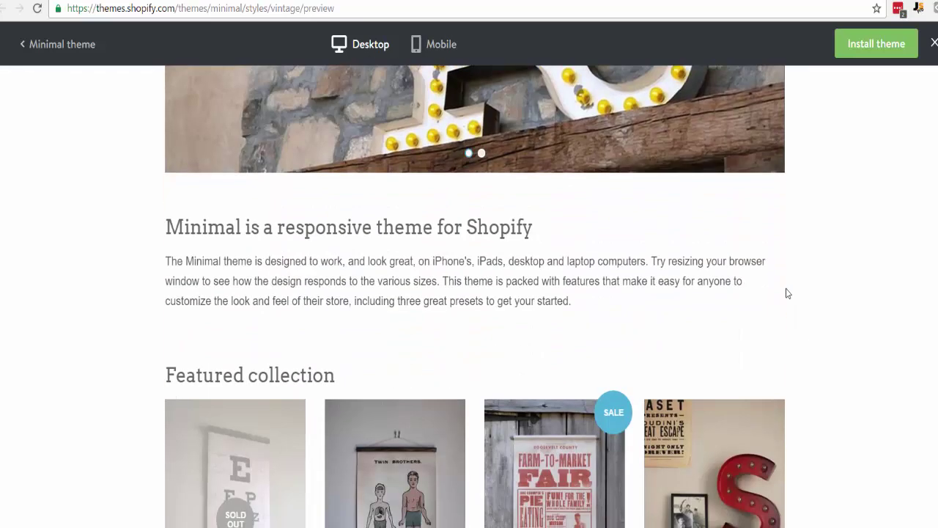
pyautogui.scroll(-2, 415, 356)
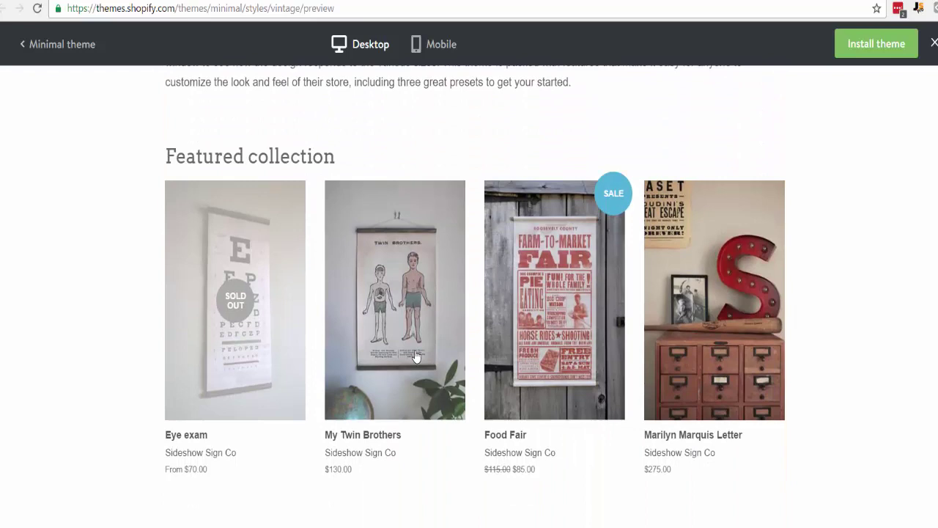
pyautogui.scroll(-2, 340, 398)
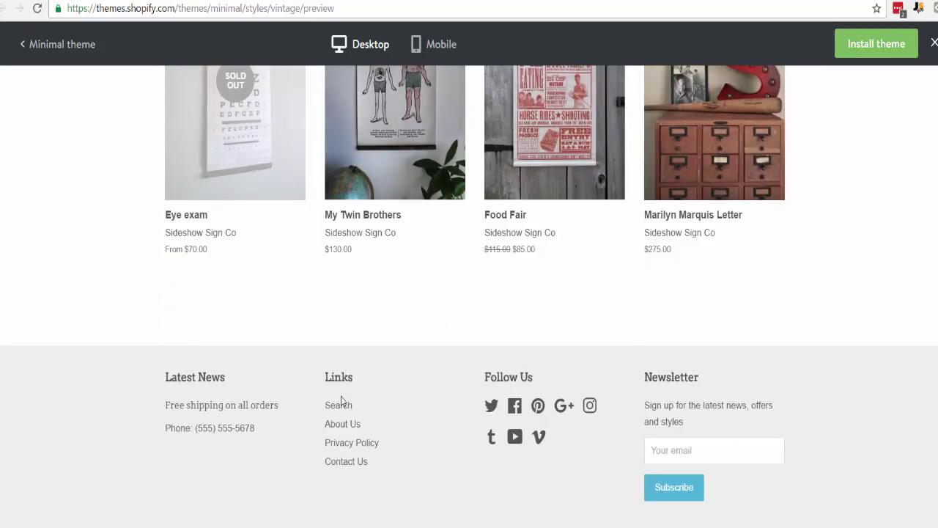
pyautogui.scroll(7, 341, 400)
pyautogui.scroll(3, 622, 412)
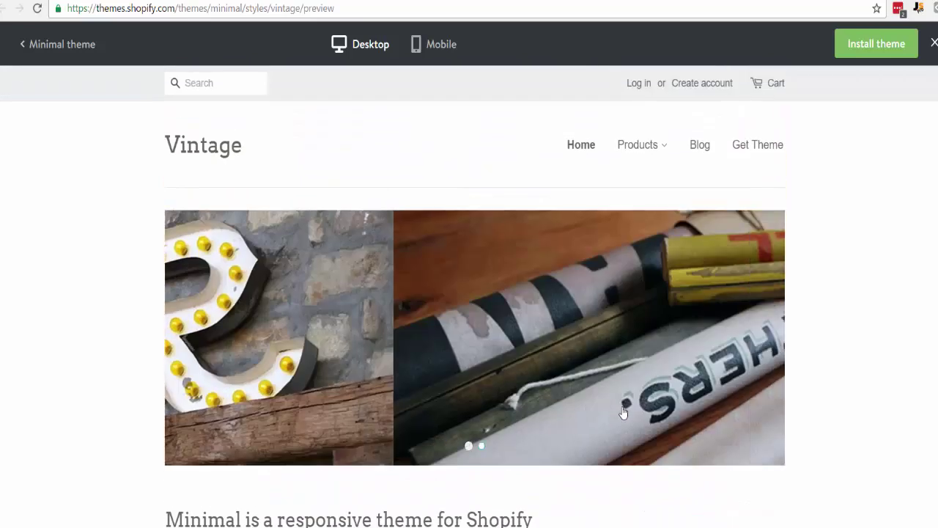
# - Advance the demo slideshow through eight slides, then close the preview
pyautogui.click(767, 351)
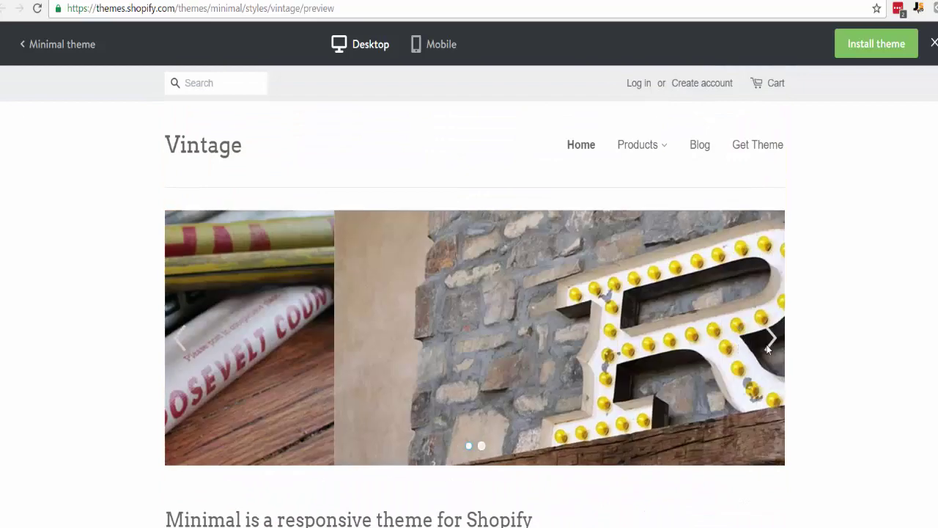
pyautogui.click(767, 350)
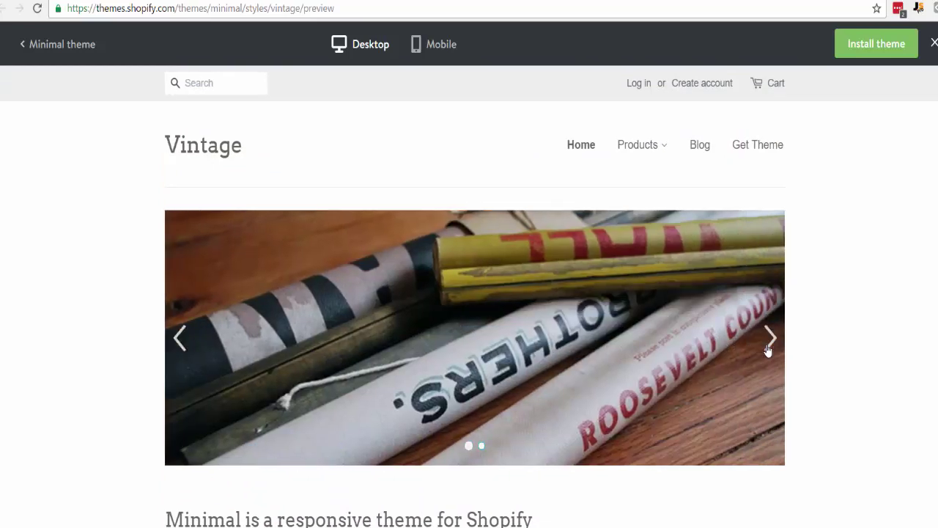
pyautogui.click(767, 351)
pyautogui.click(767, 350)
pyautogui.click(767, 350)
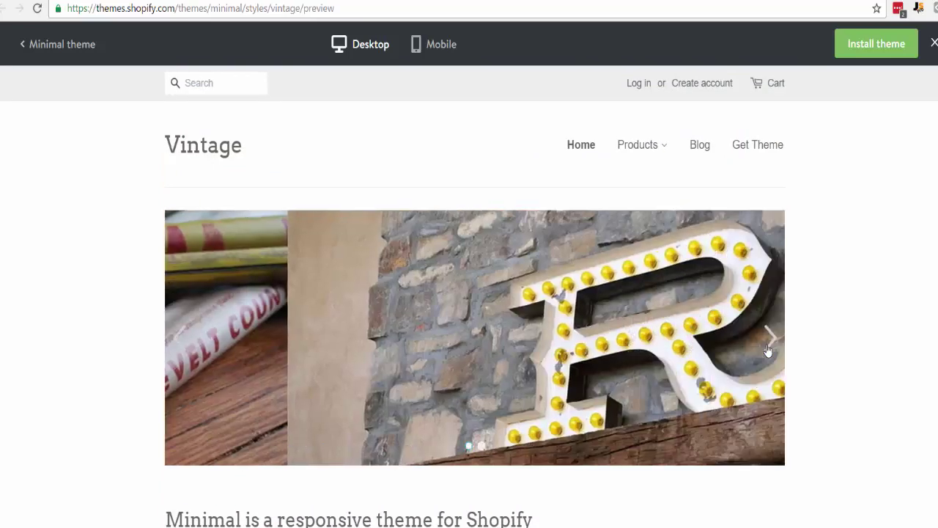
pyautogui.click(767, 350)
pyautogui.click(767, 350)
pyautogui.click(767, 351)
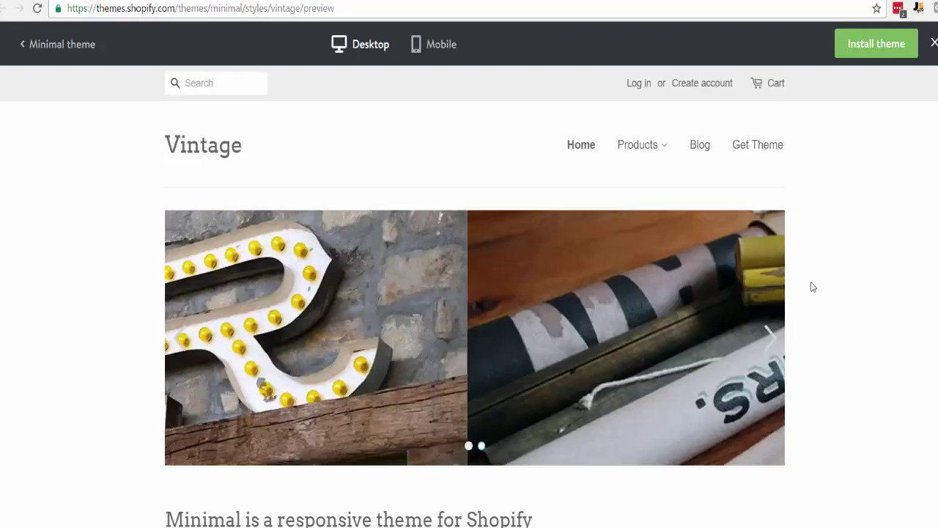
pyautogui.click(63, 44)
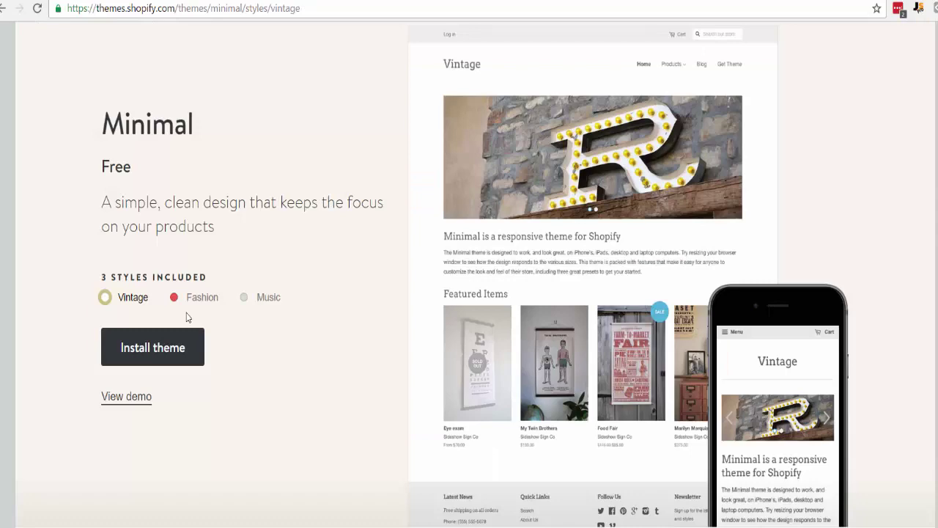
# - Compare the Fashion and Music styles, then install and publish Minimal in Vintage style
pyautogui.click(176, 299)
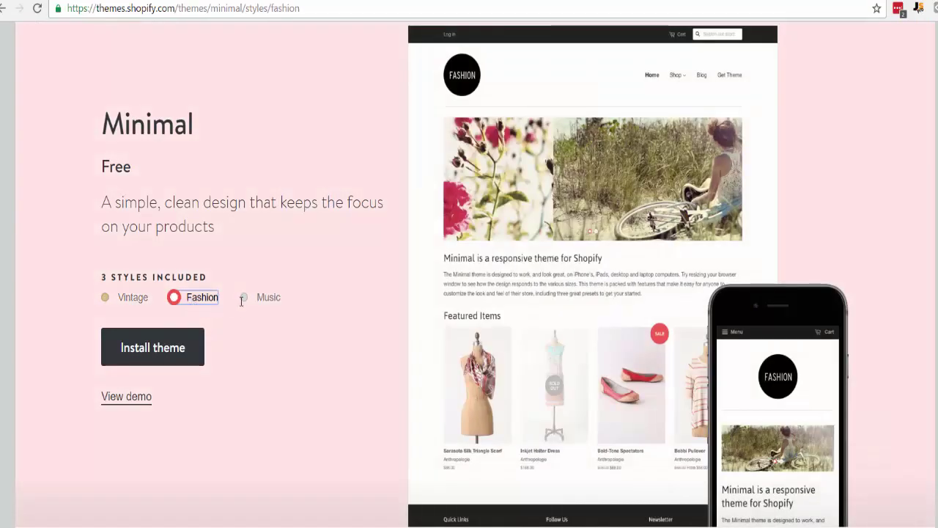
pyautogui.click(242, 299)
pyautogui.click(187, 300)
pyautogui.click(121, 300)
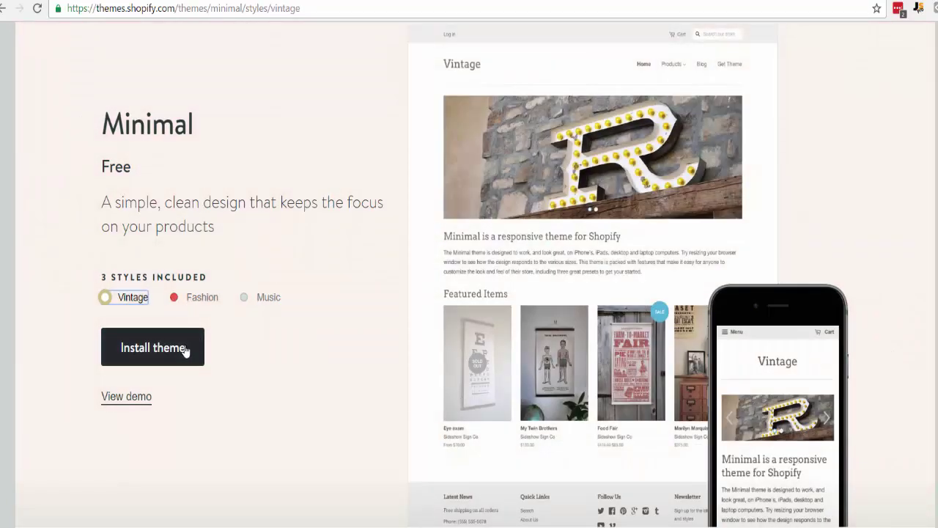
pyautogui.click(185, 349)
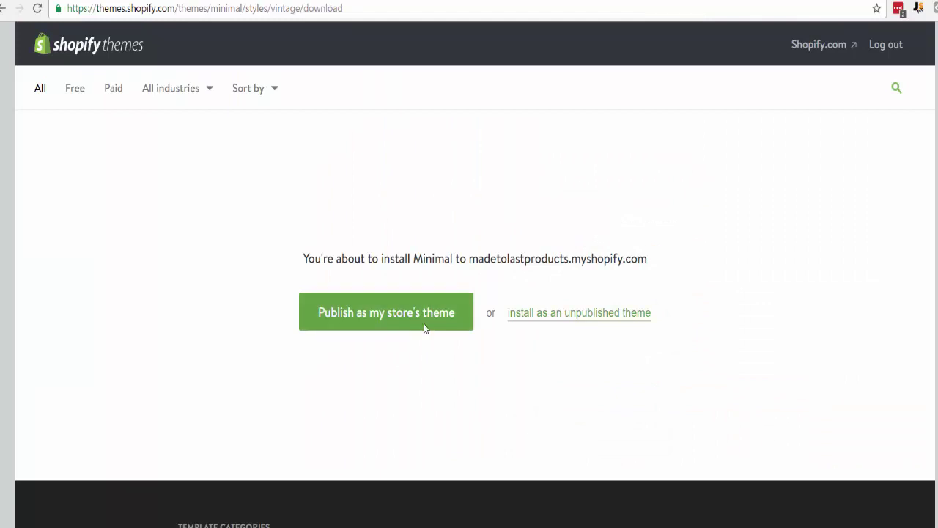
pyautogui.click(425, 324)
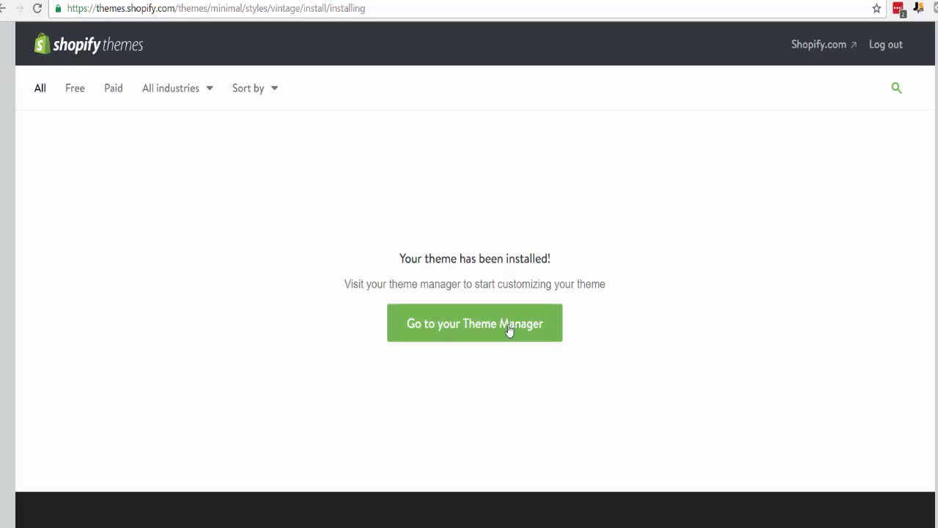
# - Go to the Theme Manager and choose Customize on the Minimal theme
pyautogui.click(506, 326)
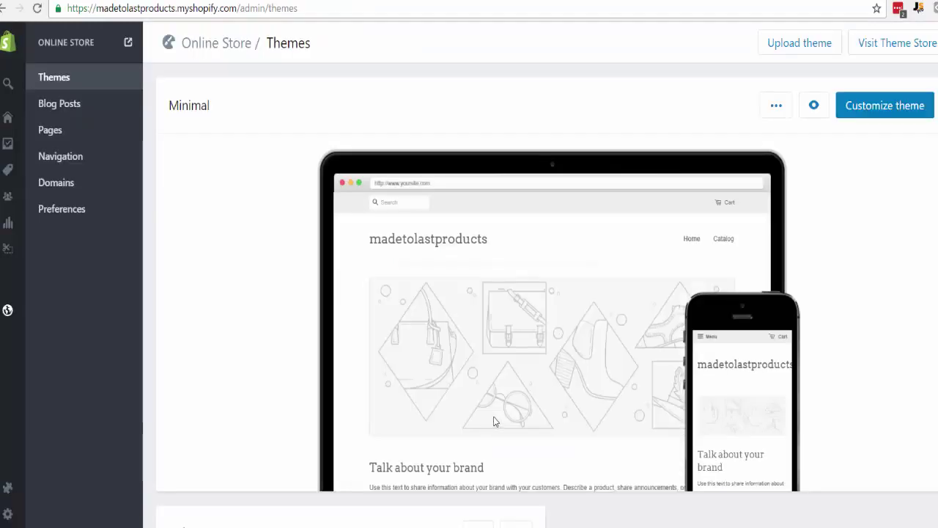
pyautogui.moveTo(594, 346)
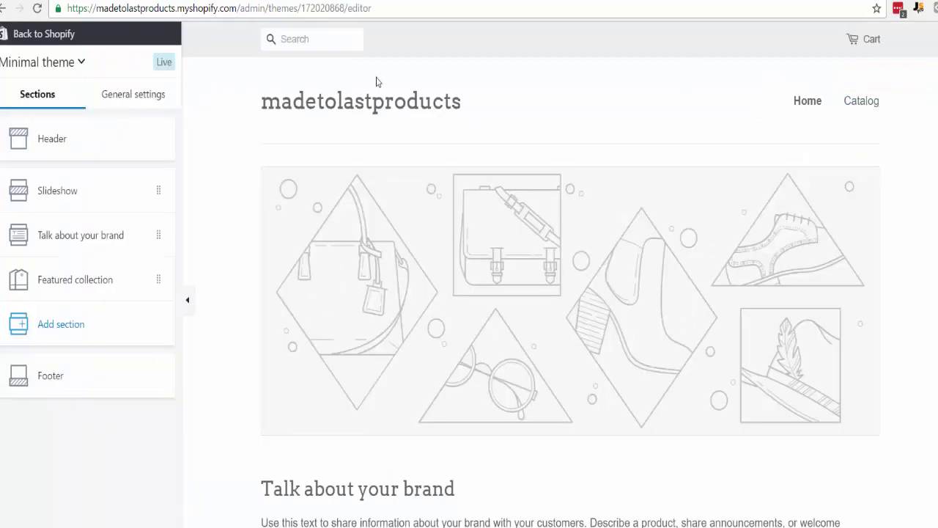
# - Look through the Header settings, then open the homepage Slideshow section and its two slides
pyautogui.click(58, 144)
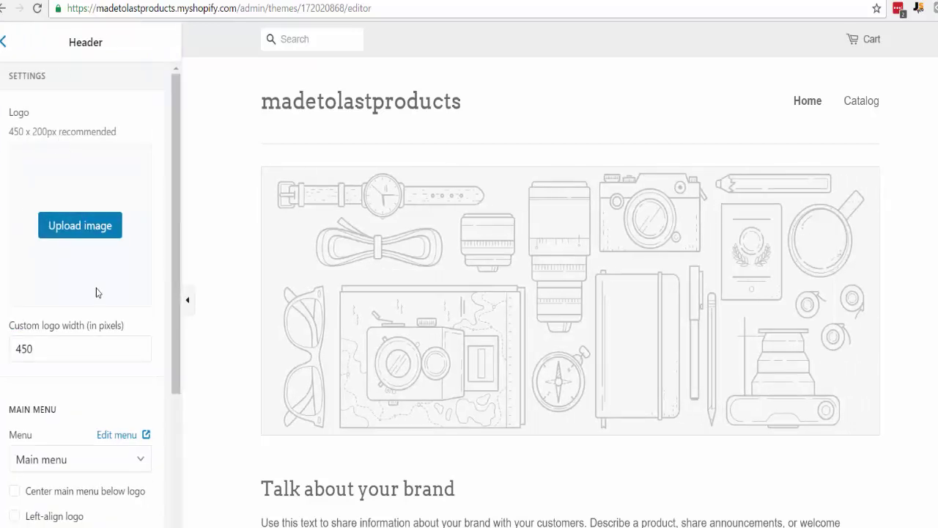
pyautogui.scroll(-3, 101, 389)
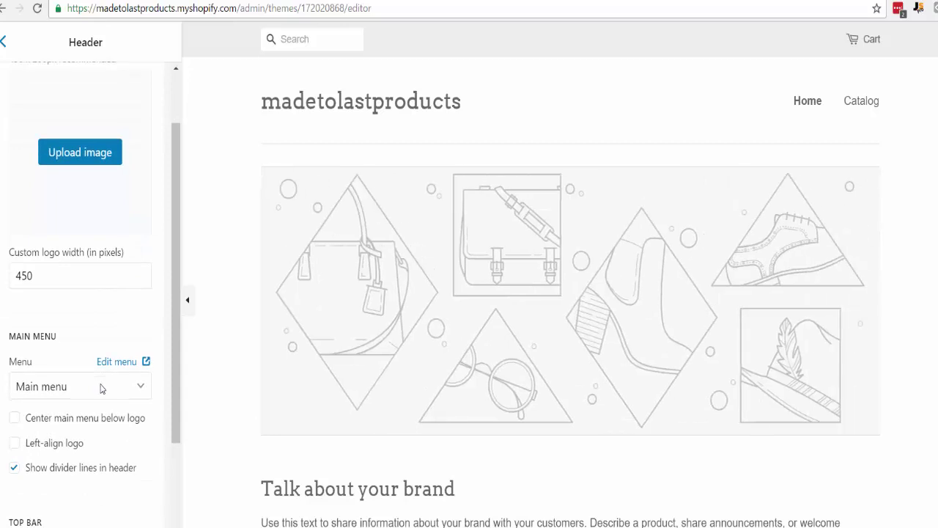
pyautogui.scroll(-1, 67, 326)
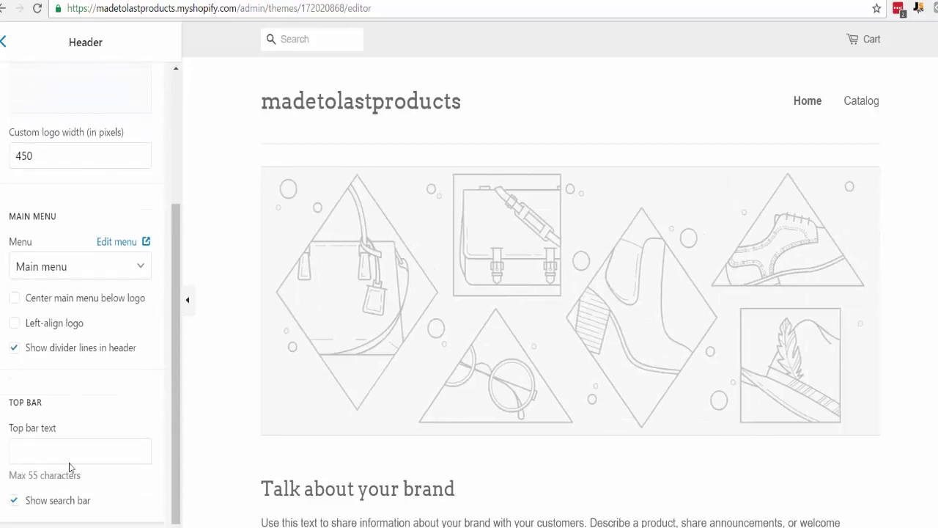
pyautogui.scroll(3, 62, 418)
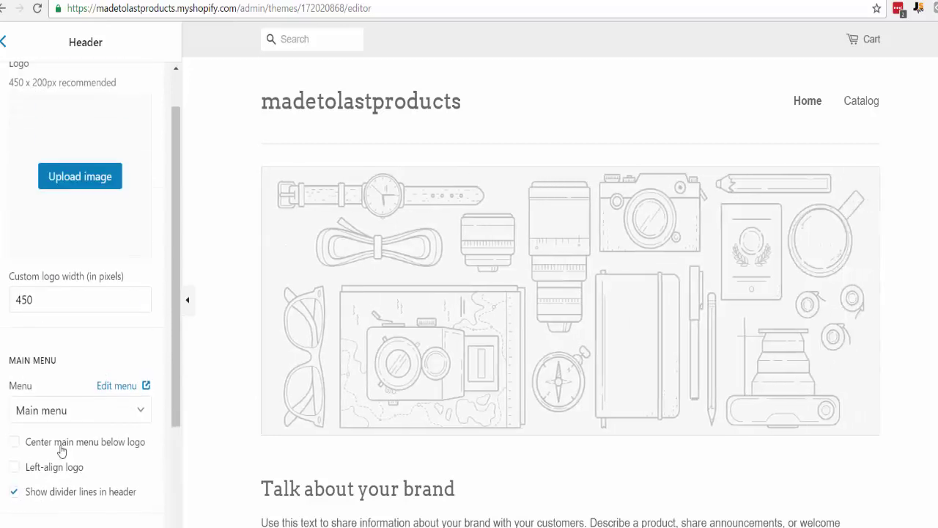
pyautogui.click(5, 44)
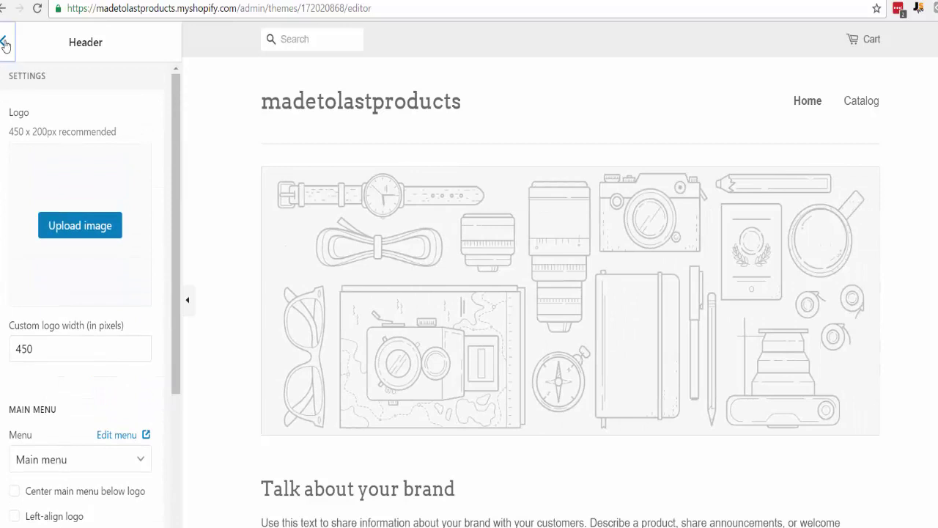
pyautogui.click(67, 198)
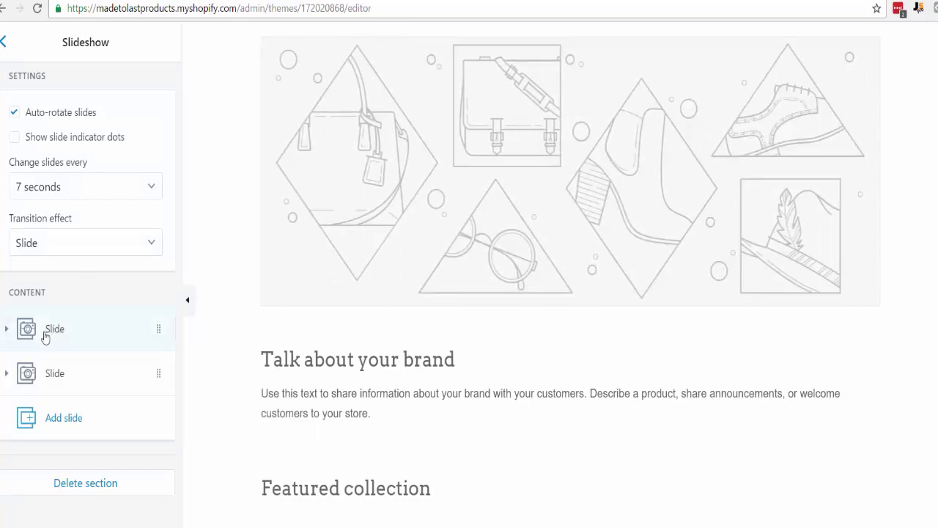
# - Put the dog safety gift banner image on the first slide
pyautogui.moveTo(45, 336)
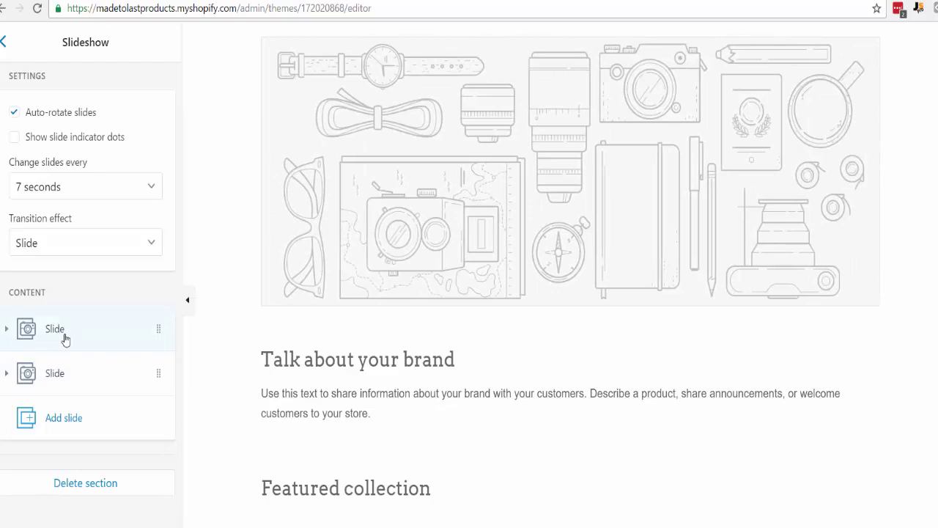
pyautogui.click(65, 335)
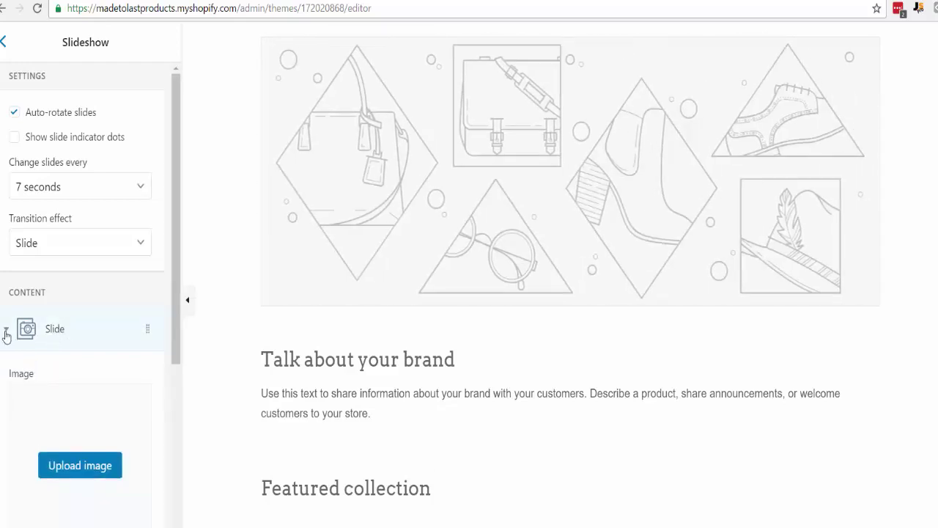
pyautogui.click(71, 475)
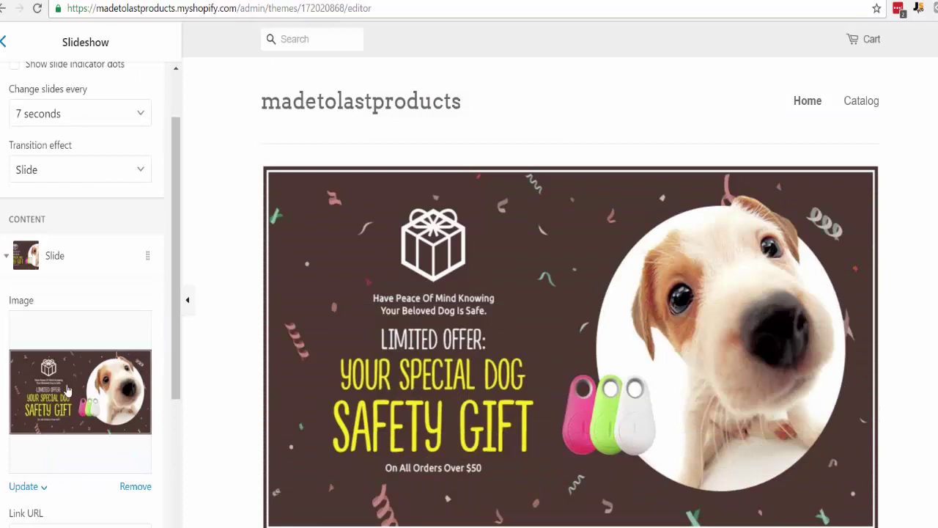
# - Leave the first slide's link URL empty and return to the page sections list
pyautogui.scroll(-1, 121, 454)
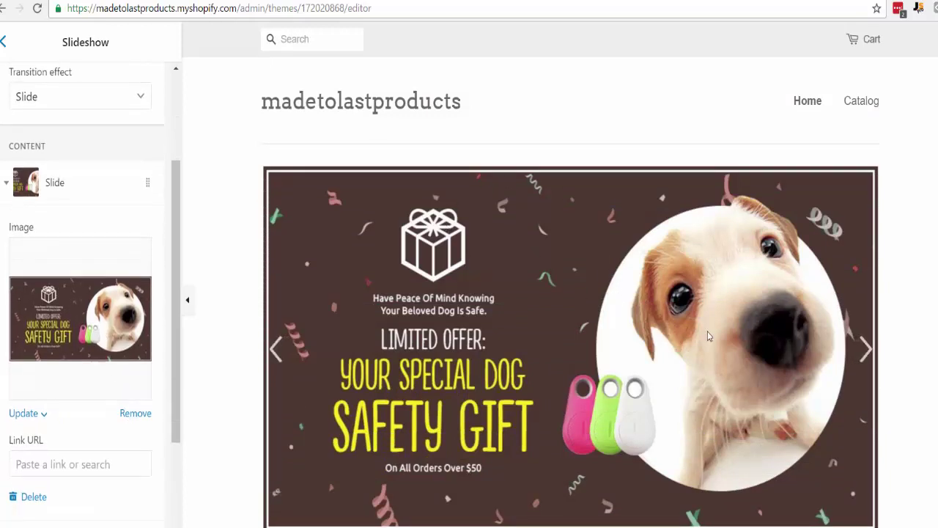
pyautogui.scroll(-2, 708, 336)
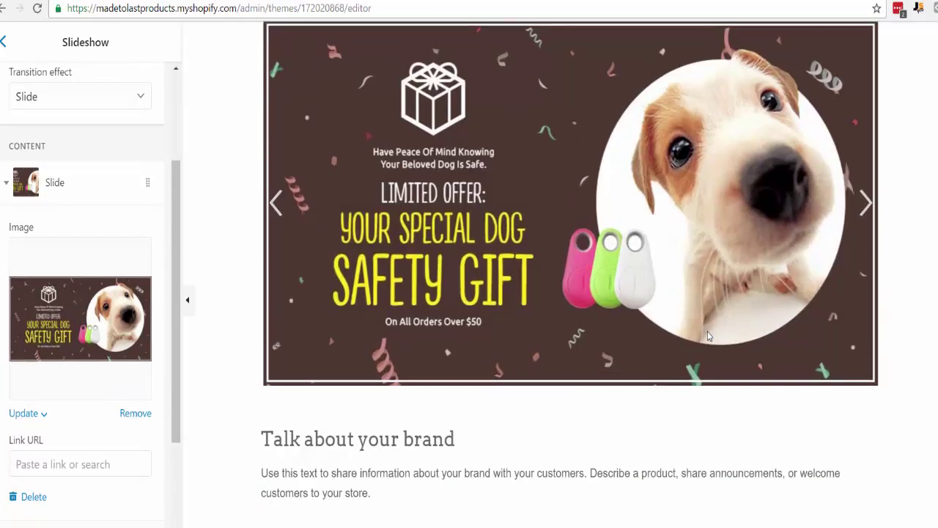
pyautogui.scroll(-1, 708, 337)
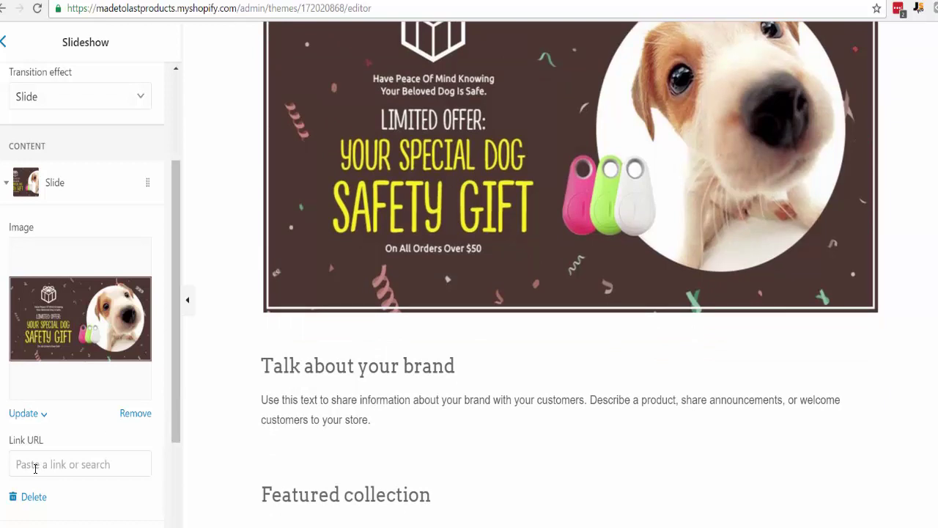
pyautogui.click(35, 467)
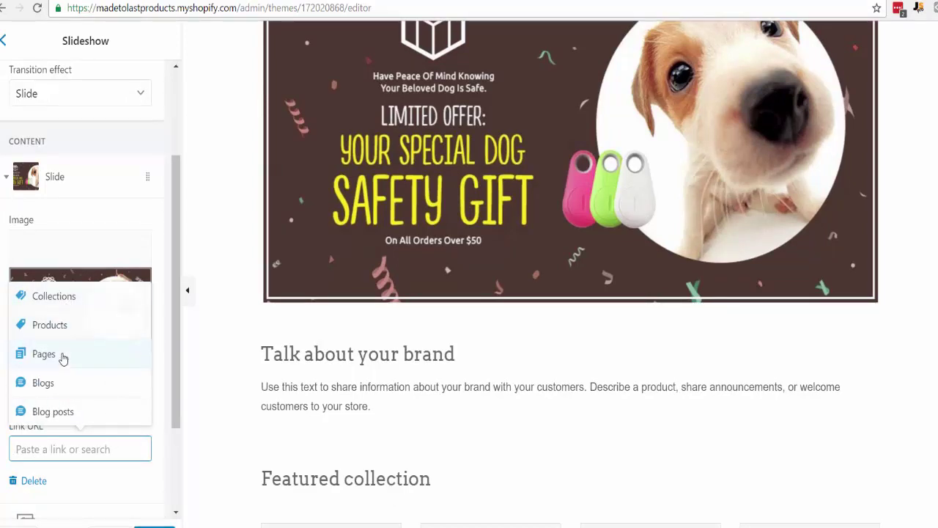
pyautogui.click(165, 464)
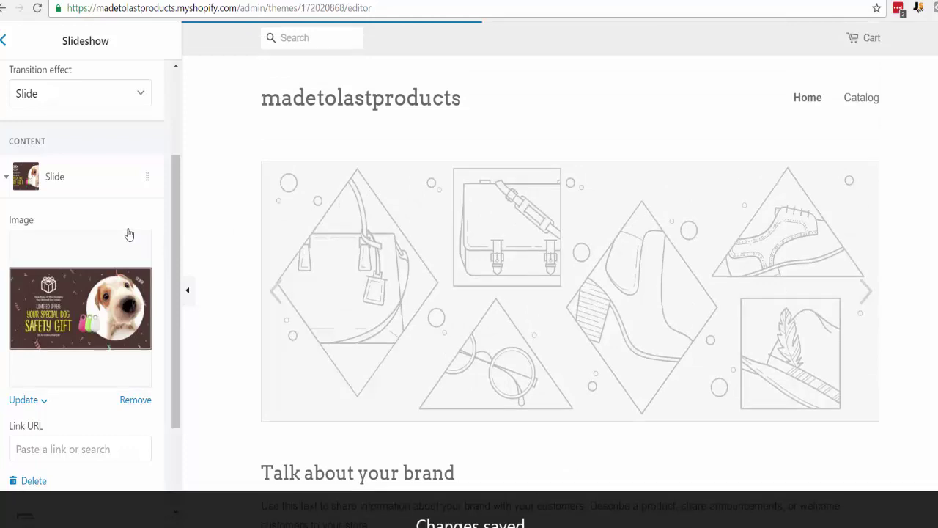
pyautogui.scroll(2, 130, 235)
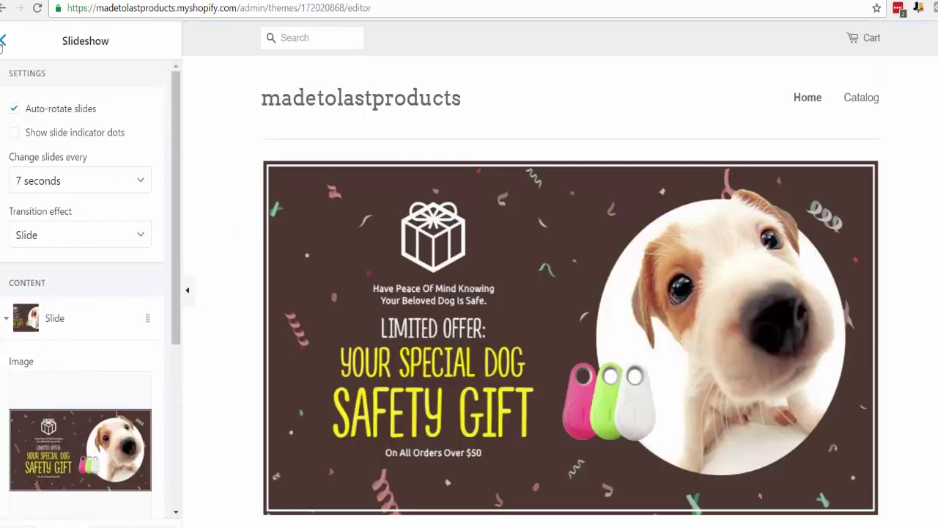
pyautogui.click(3, 42)
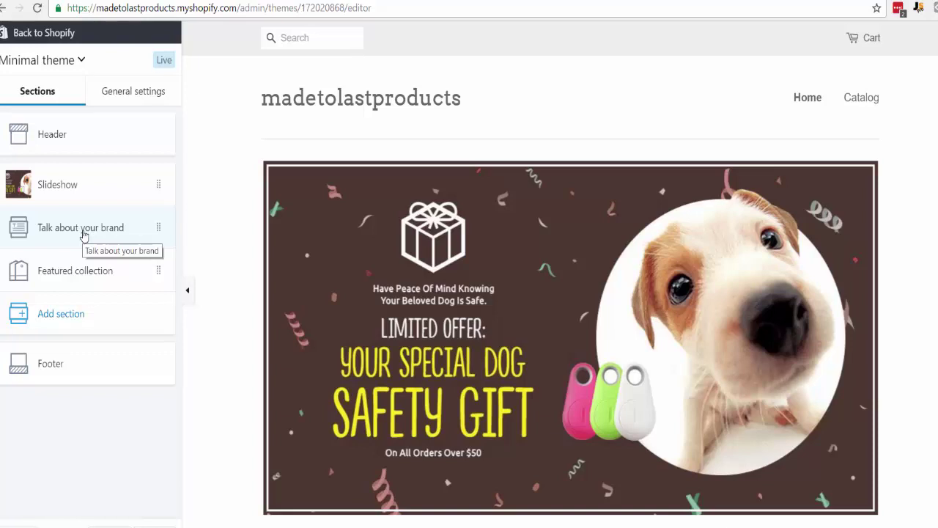
# - Review the Talk about your brand heading and text block without changing them
pyautogui.click(83, 233)
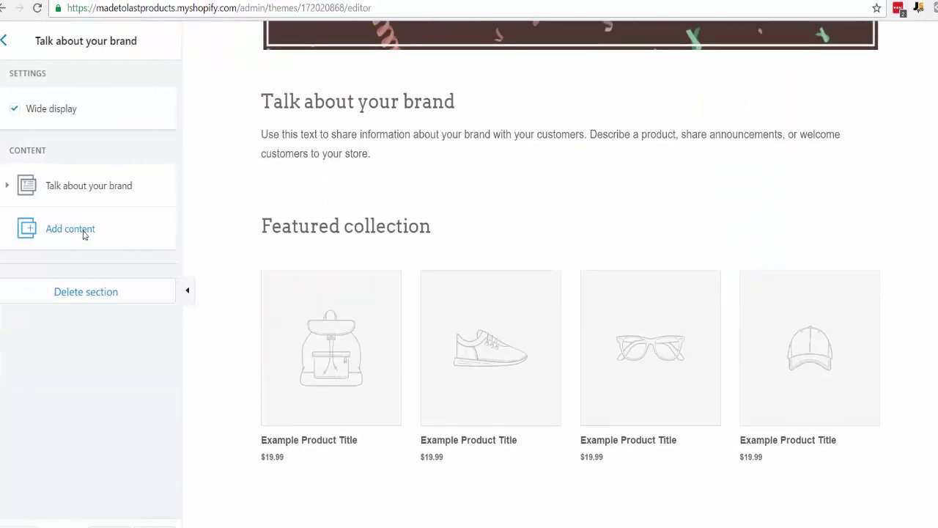
pyautogui.click(6, 185)
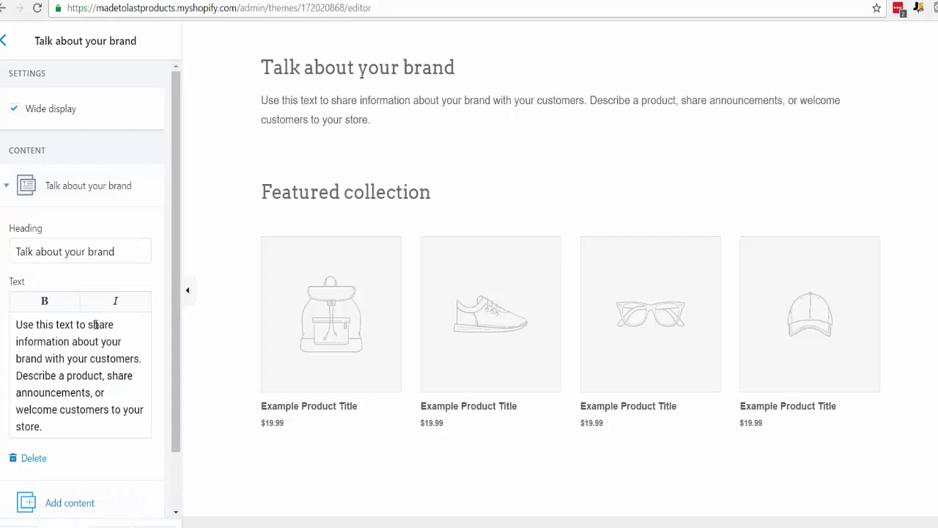
pyautogui.click(3, 41)
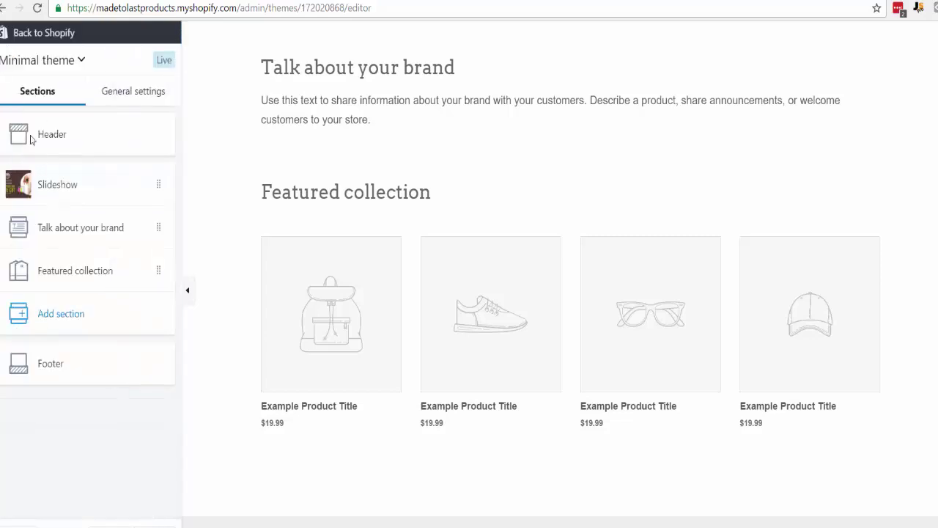
# - Check the Featured collection's collection choices, keeping Home page selected
pyautogui.click(63, 271)
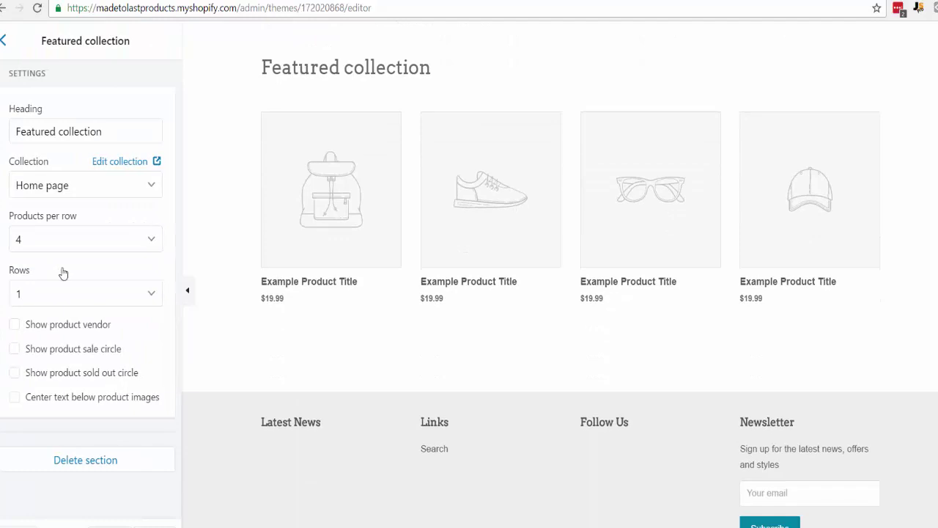
pyautogui.click(74, 188)
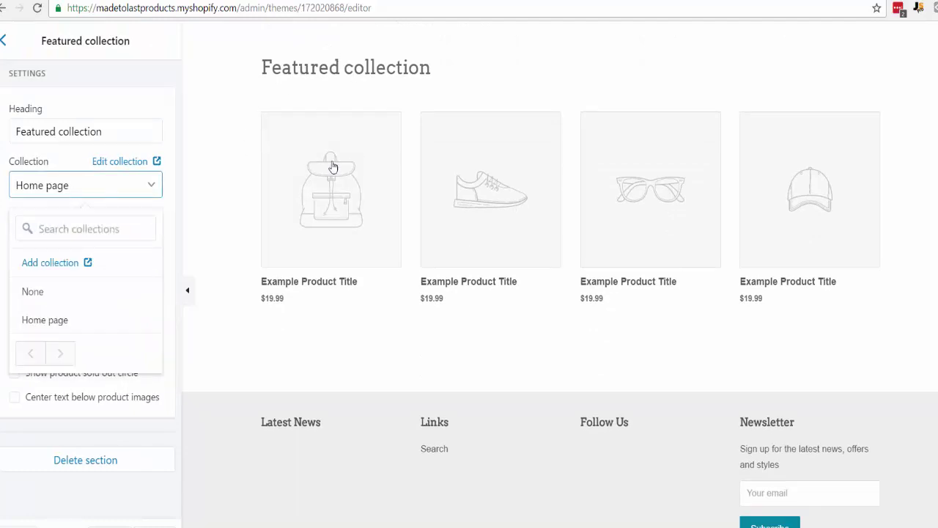
pyautogui.click(3, 269)
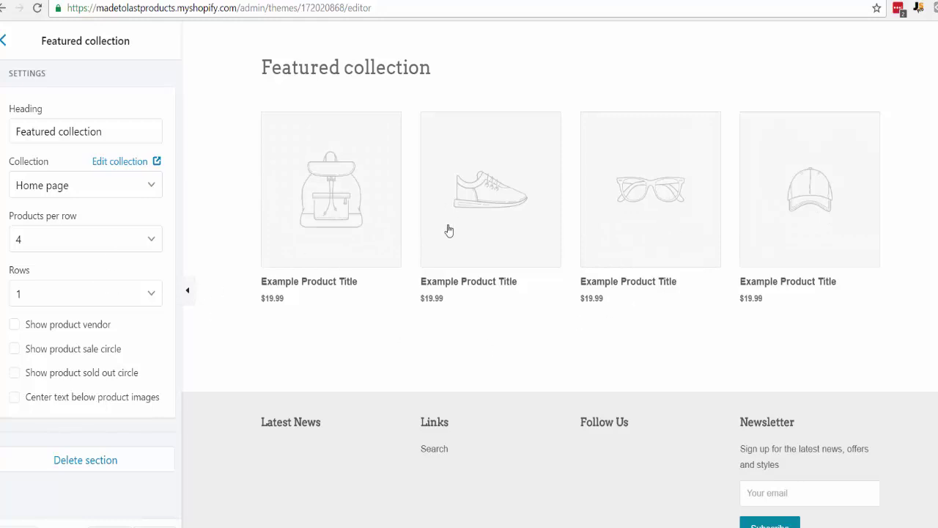
pyautogui.click(4, 40)
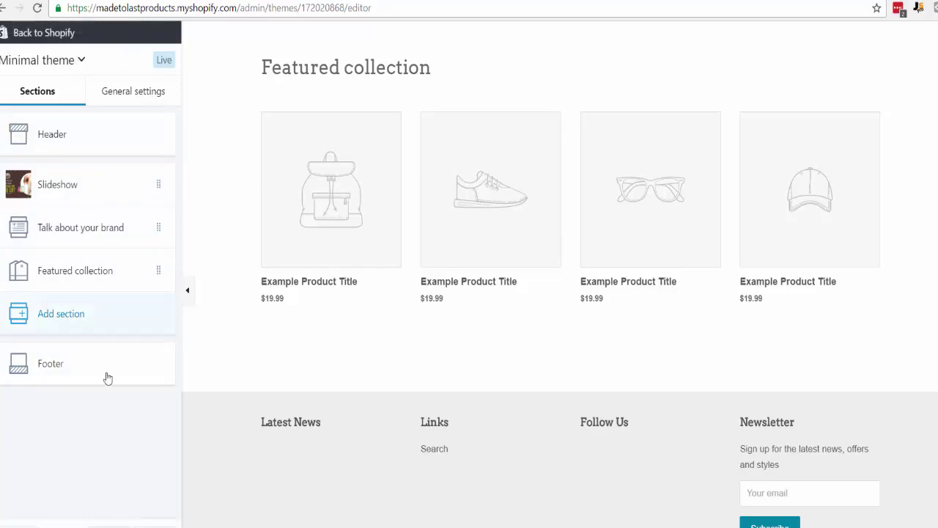
# - Scroll through the live storefront home page to inspect the dog safety gift banner
pyautogui.scroll(1, 544, 261)
pyautogui.scroll(8, 543, 261)
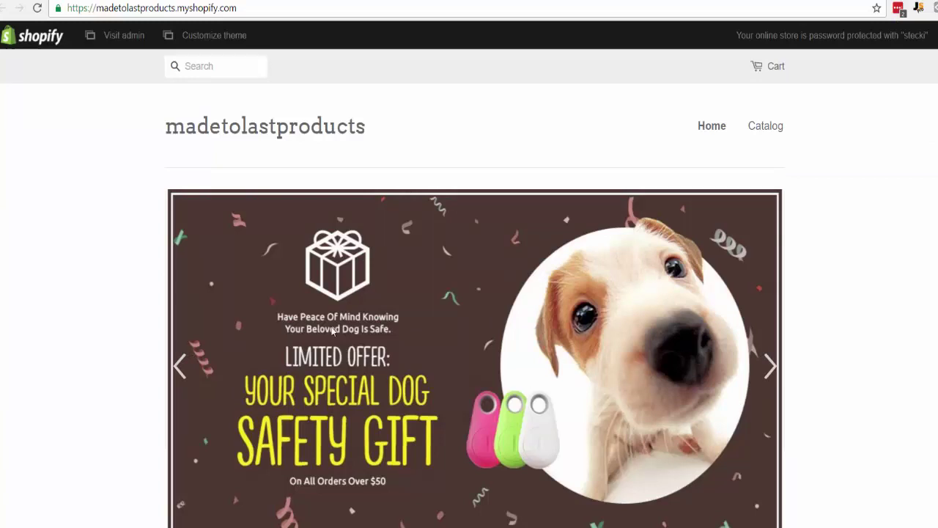
pyautogui.scroll(-1, 326, 347)
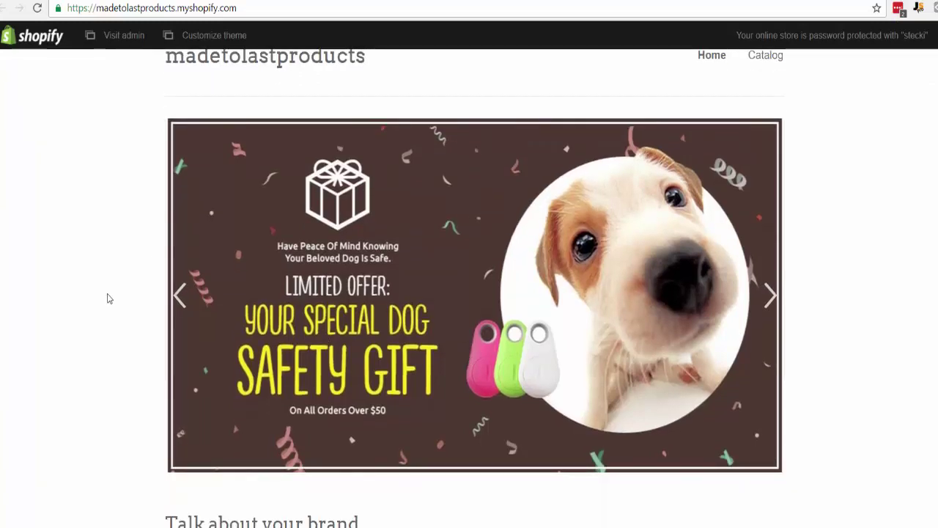
pyautogui.scroll(-1, 107, 298)
pyautogui.scroll(-1, 107, 298)
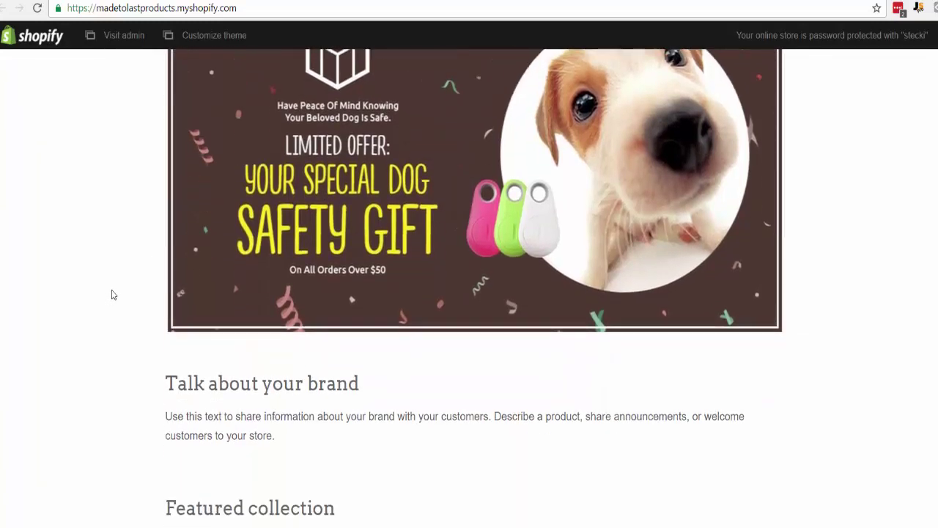
pyautogui.scroll(3, 113, 294)
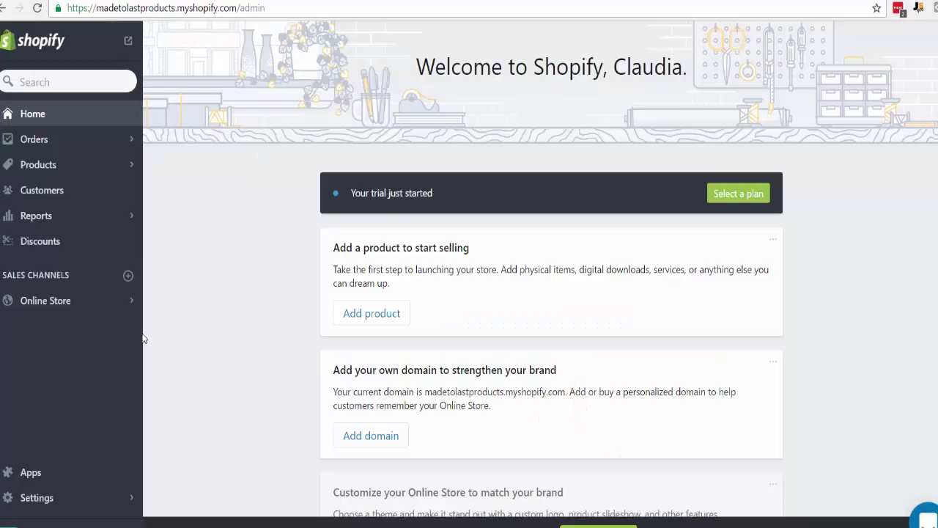
# - Go to the store's Apps page from the admin sidebar
pyautogui.click(30, 473)
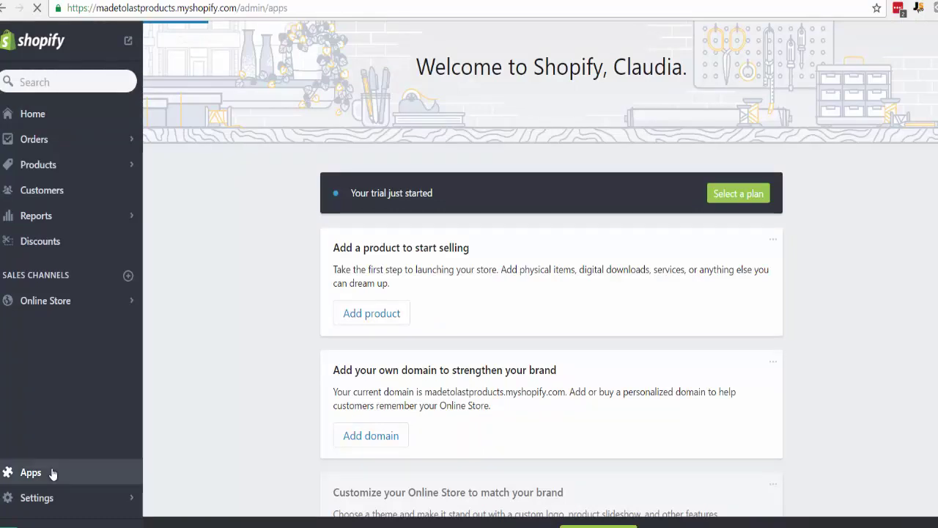